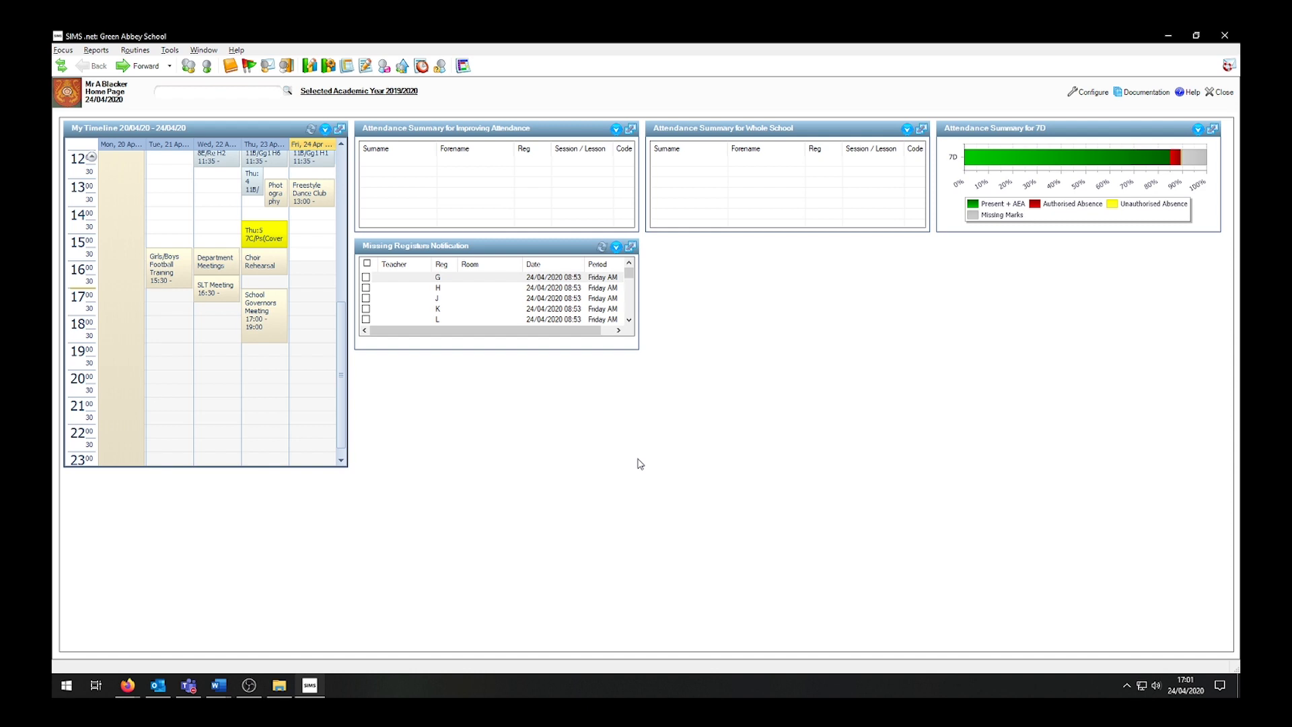
Start a CTF import from Routines > Data In > CTF to bring up the import-type choices
click(134, 50)
mouse_move(171, 101)
mouse_move(329, 102)
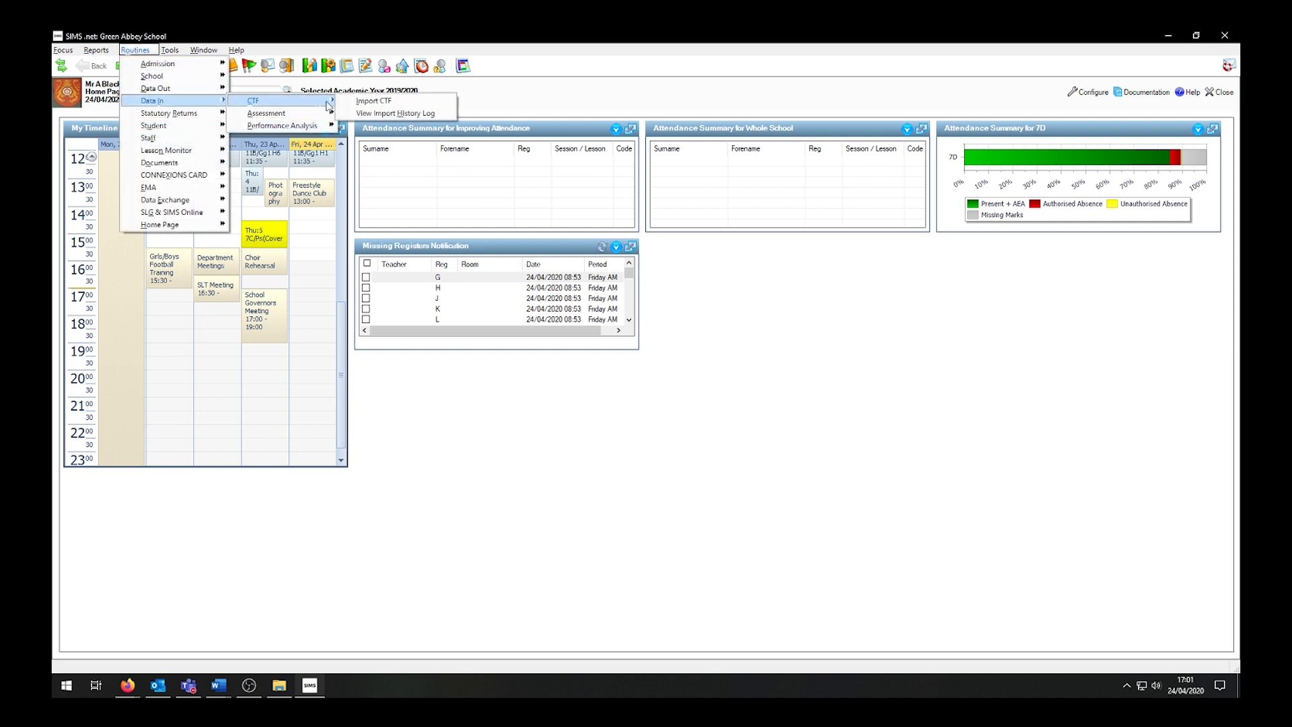
click(403, 102)
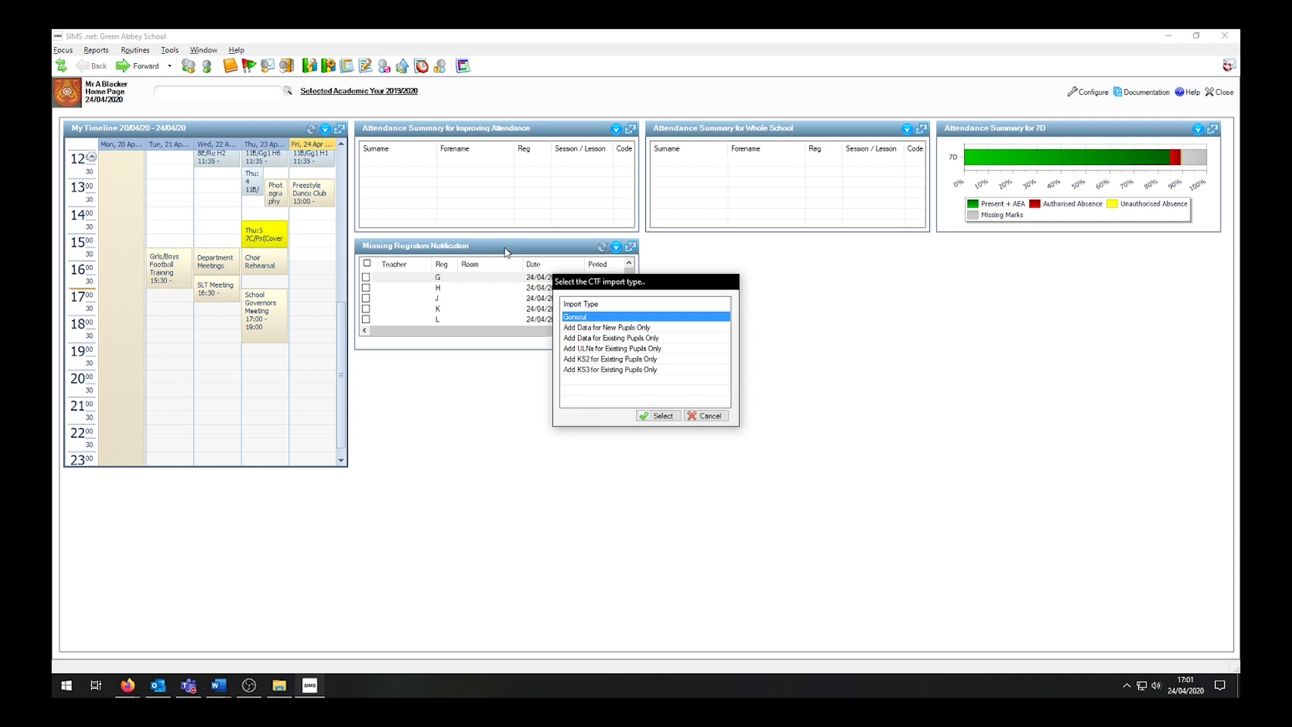
Compare the General, New Pupils Only and Existing Pupils Only import types, then cancel the choice
click(593, 329)
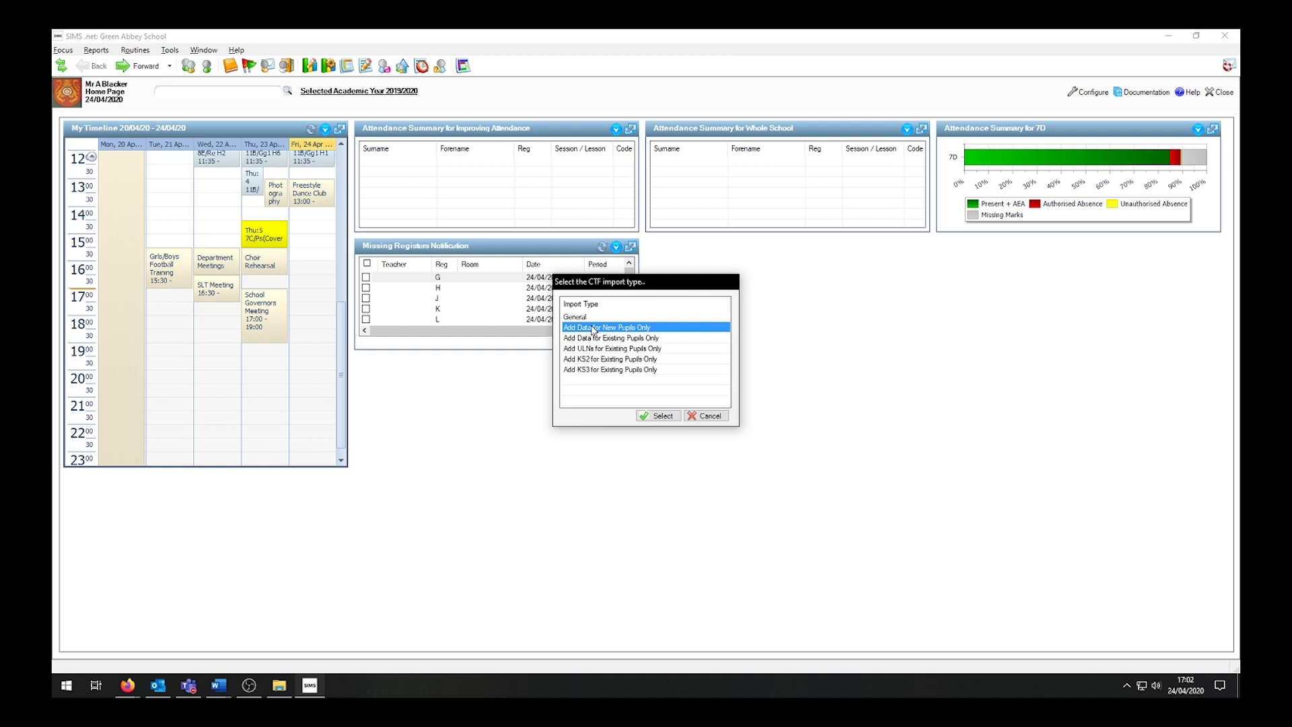
click(608, 340)
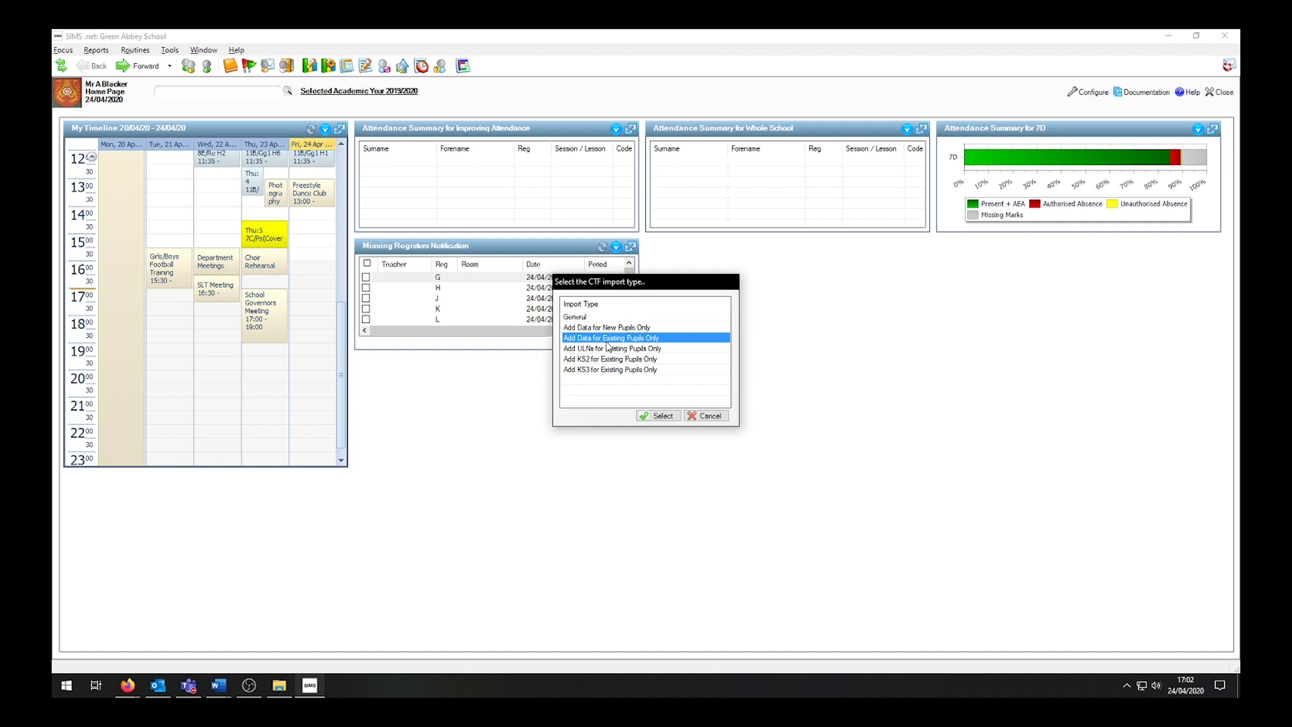
click(602, 317)
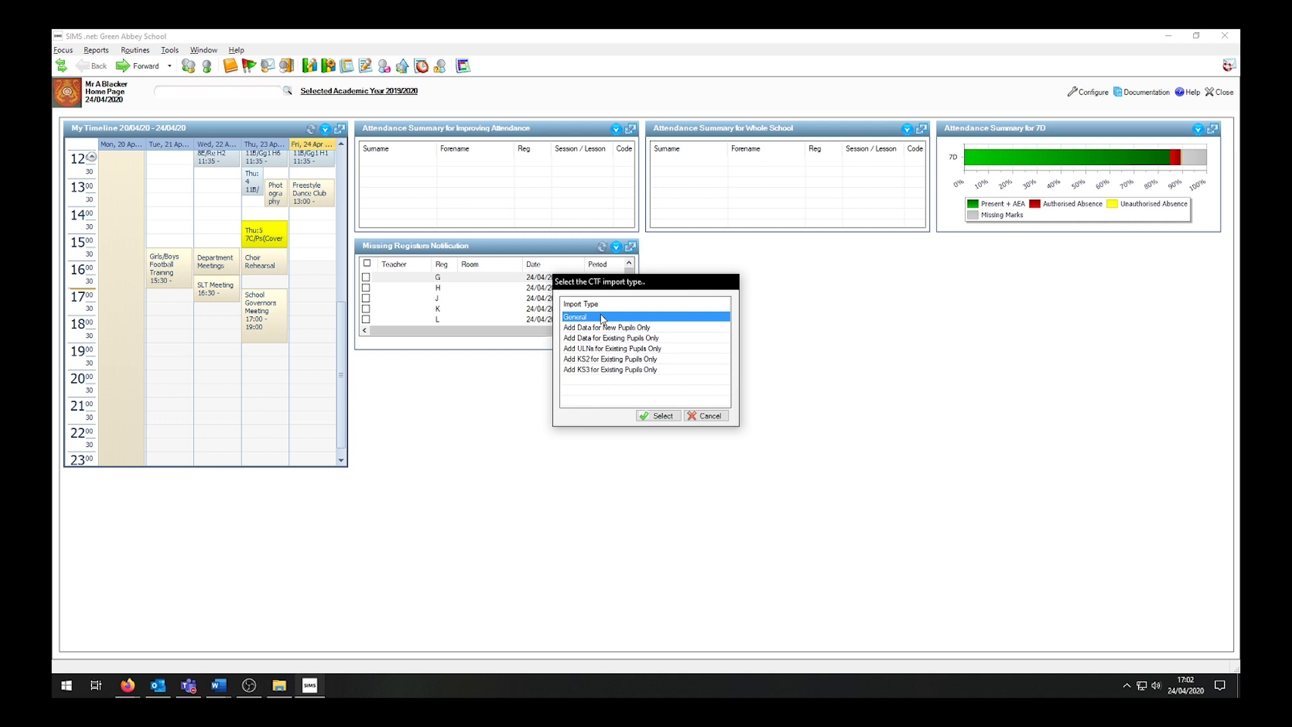
click(603, 327)
click(606, 338)
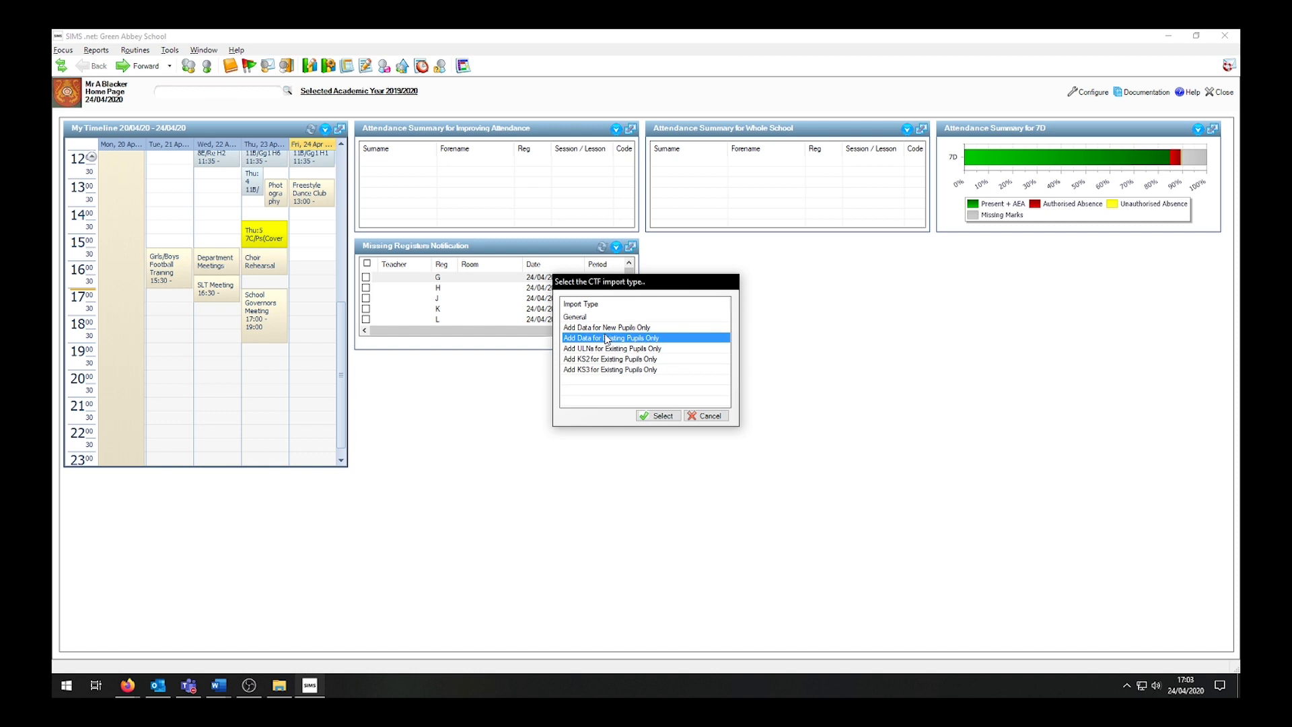
click(706, 415)
Switch to the Student Details window and review its Addresses, Telephone/Email and Family/Home sections
click(204, 50)
click(210, 81)
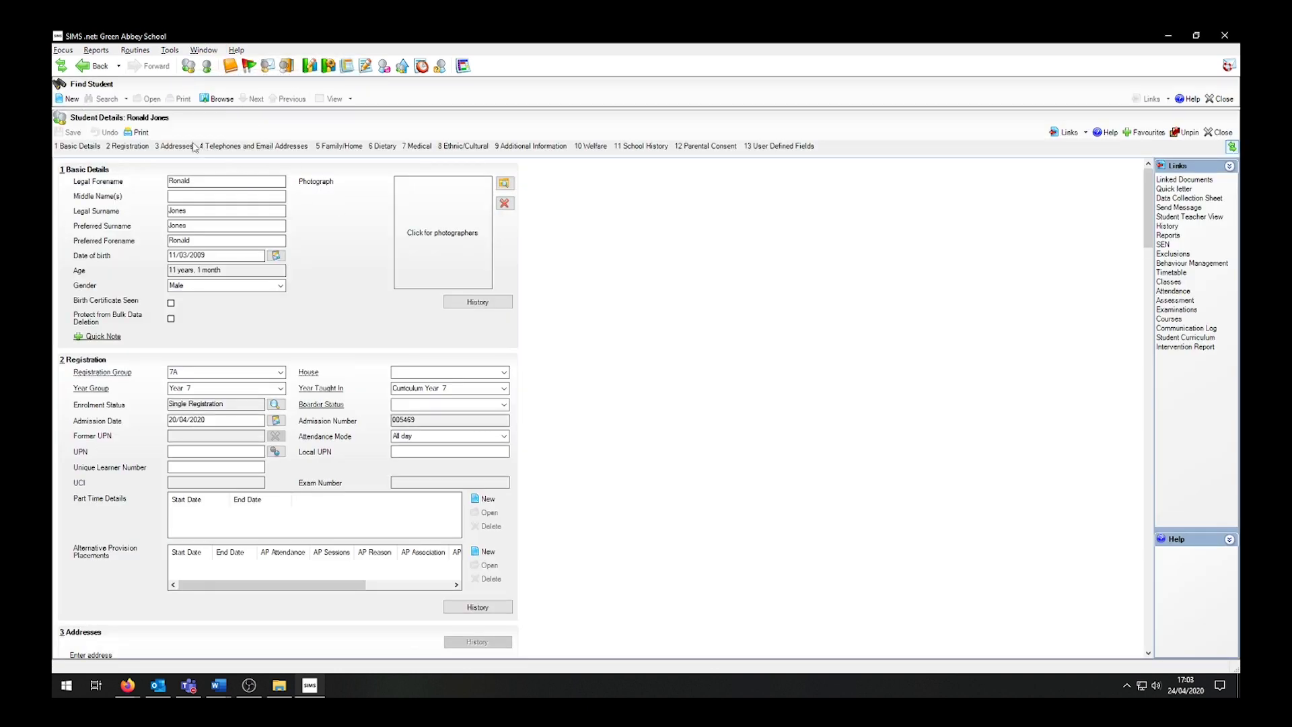
click(173, 146)
click(240, 150)
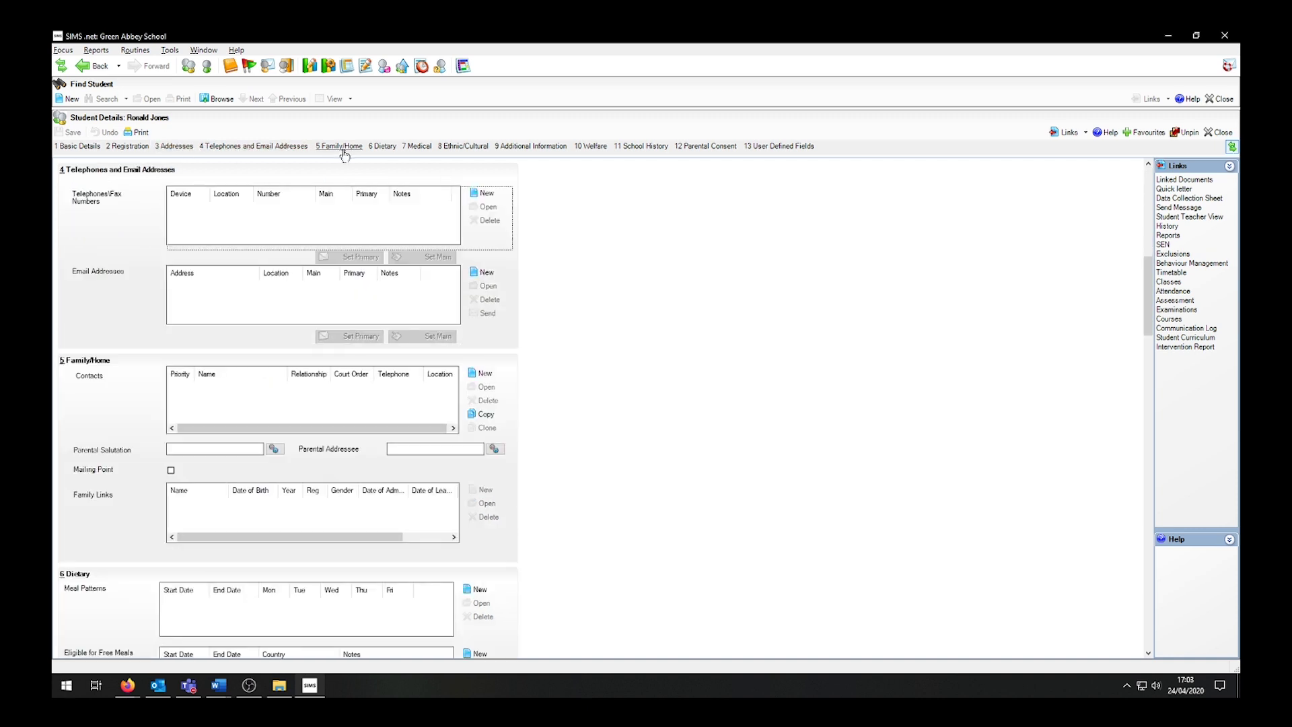
click(339, 147)
click(135, 50)
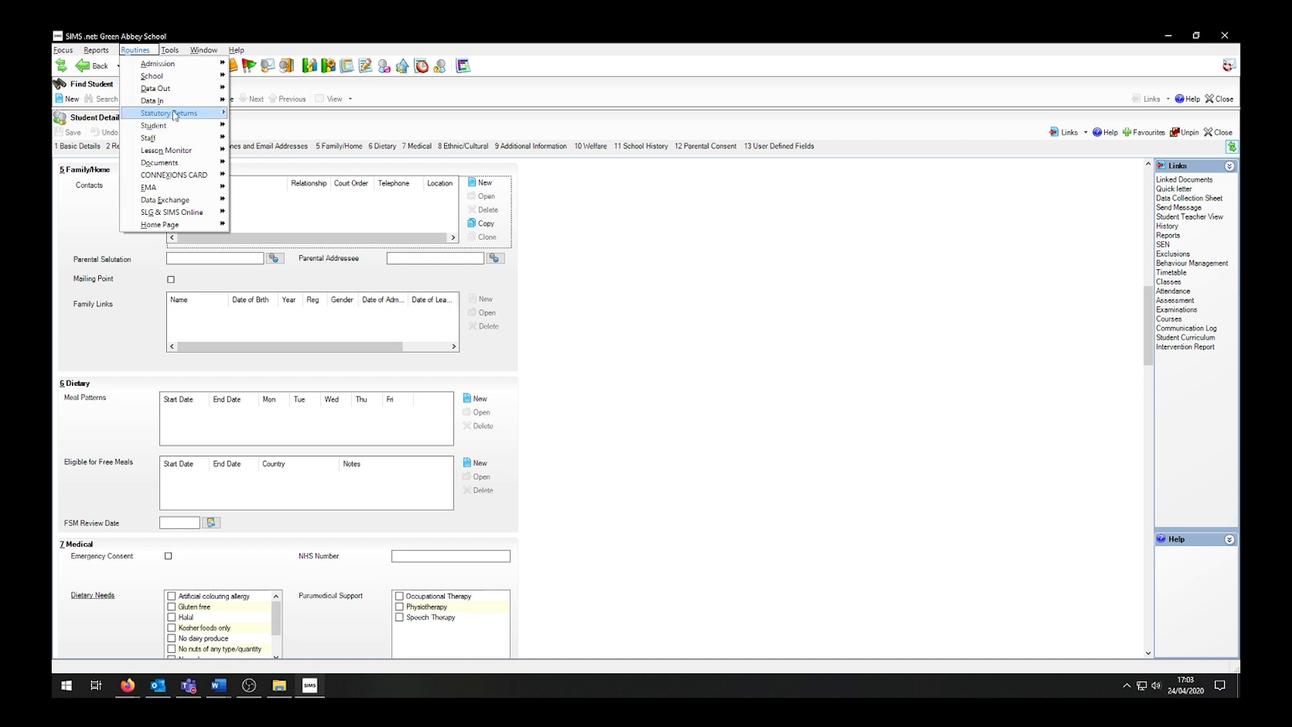
Start Import CTF with the 'Add Data for Existing Pupils Only' type selected
mouse_move(205, 102)
mouse_move(262, 103)
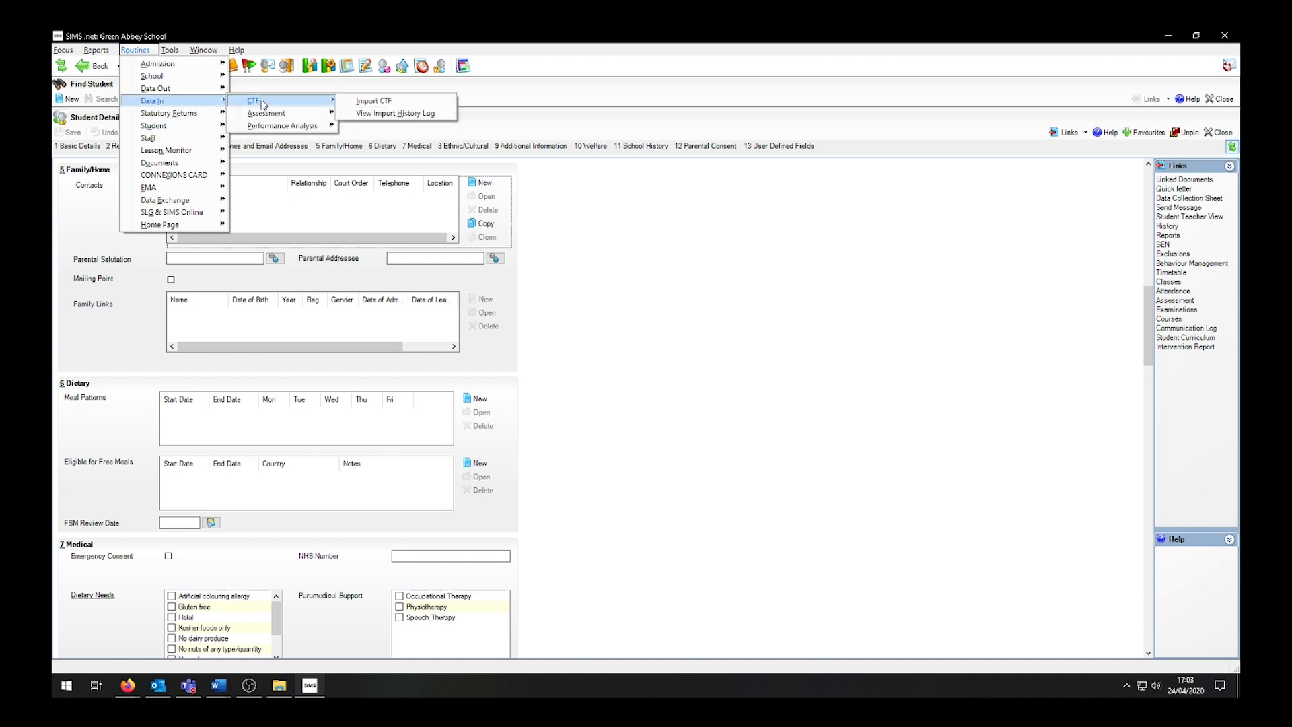
click(395, 106)
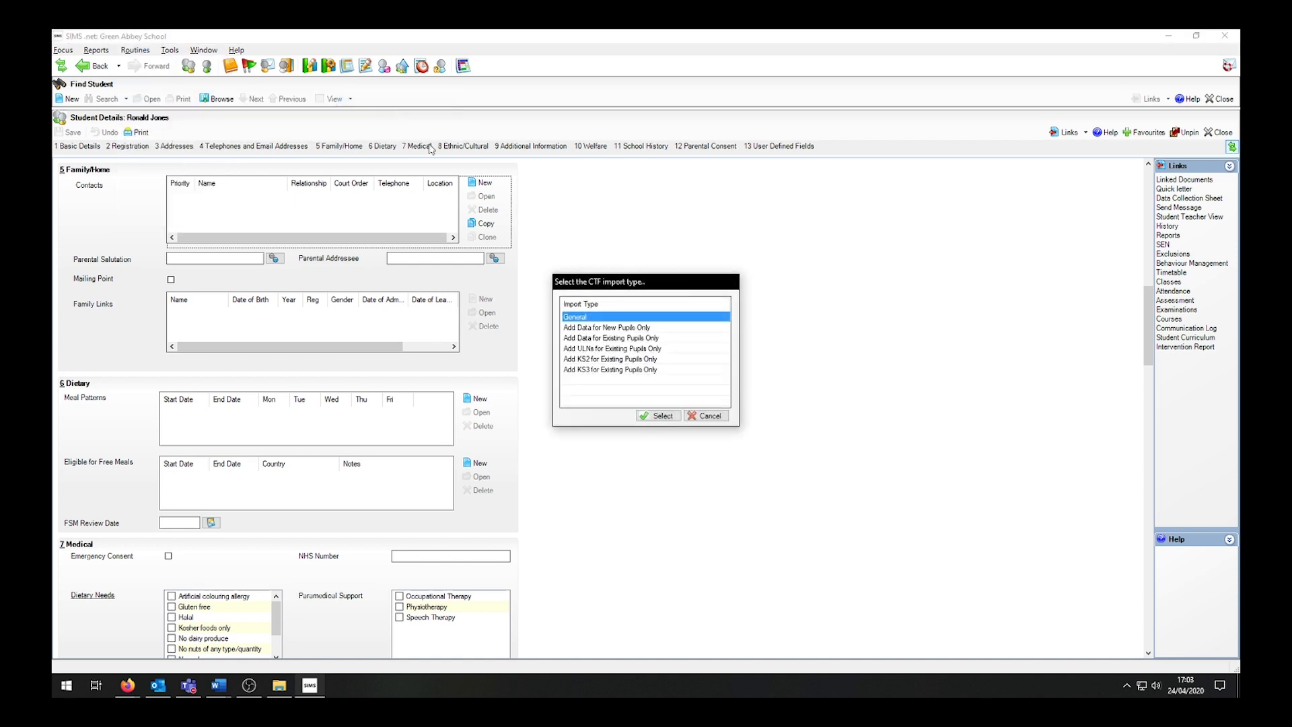
click(594, 338)
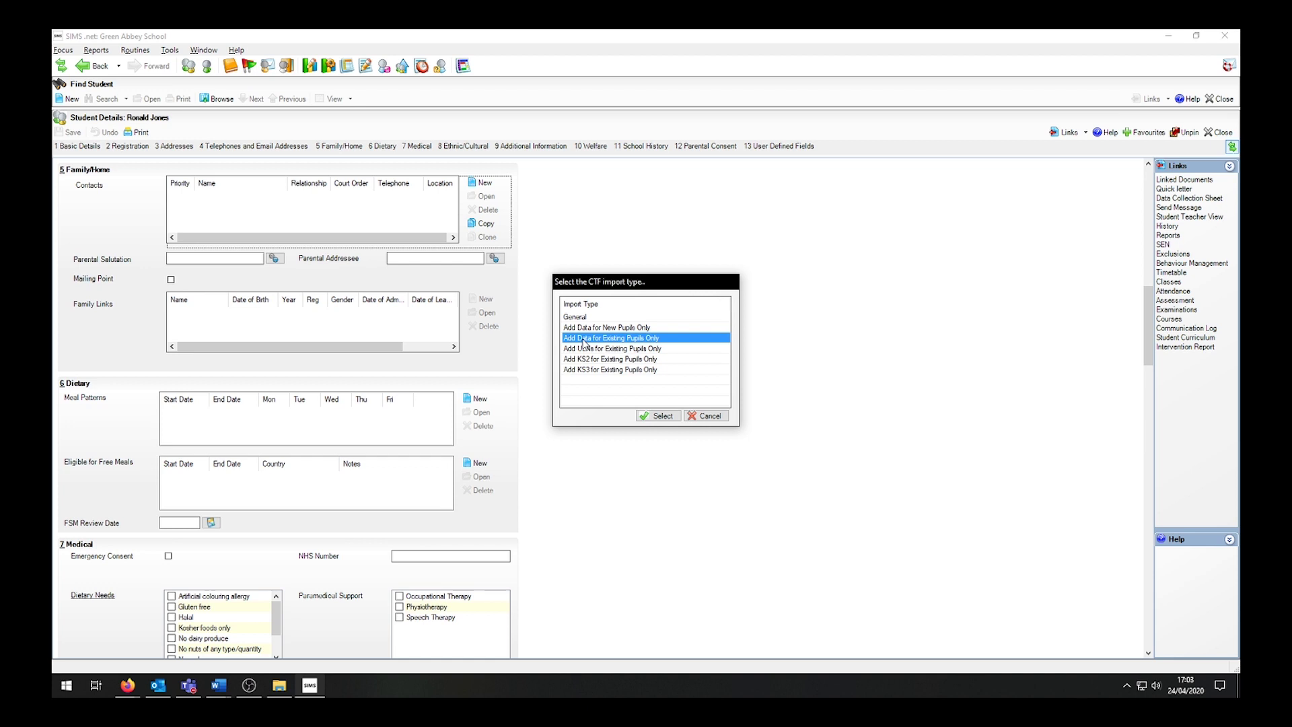
click(658, 415)
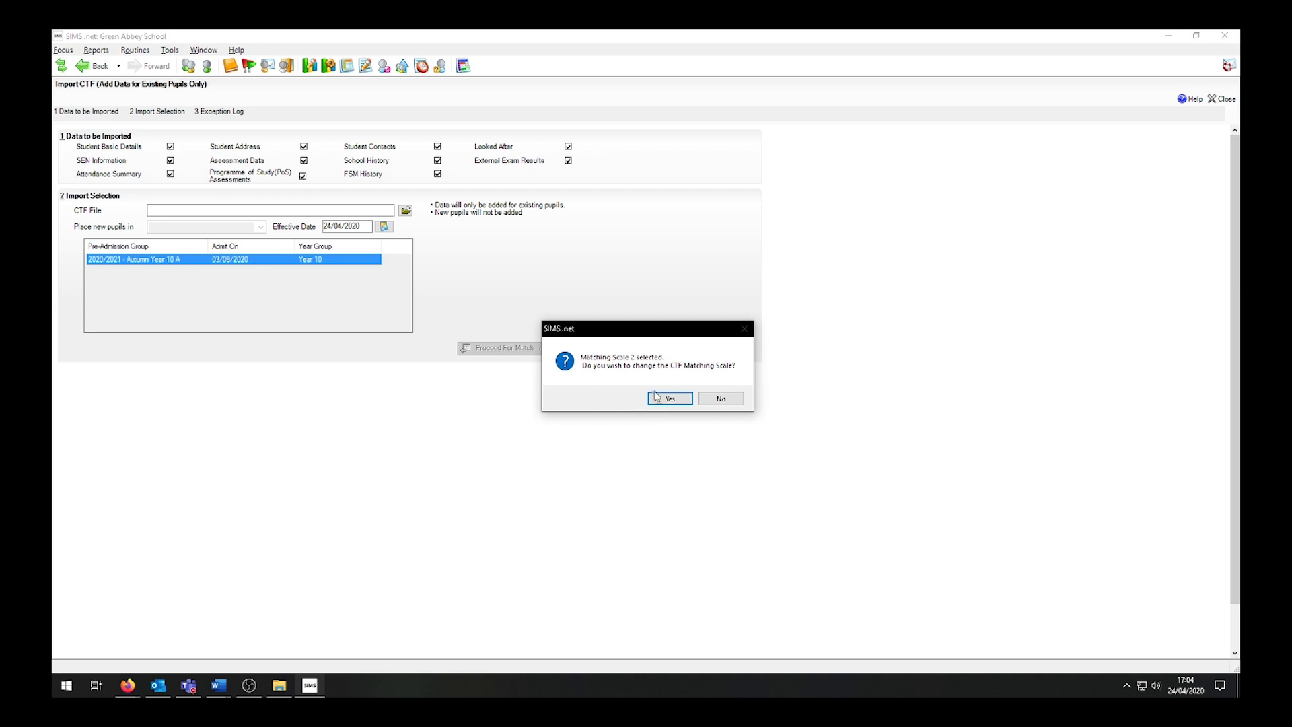
Agree to change the matching scale, compare level 4, then set level 2
click(658, 398)
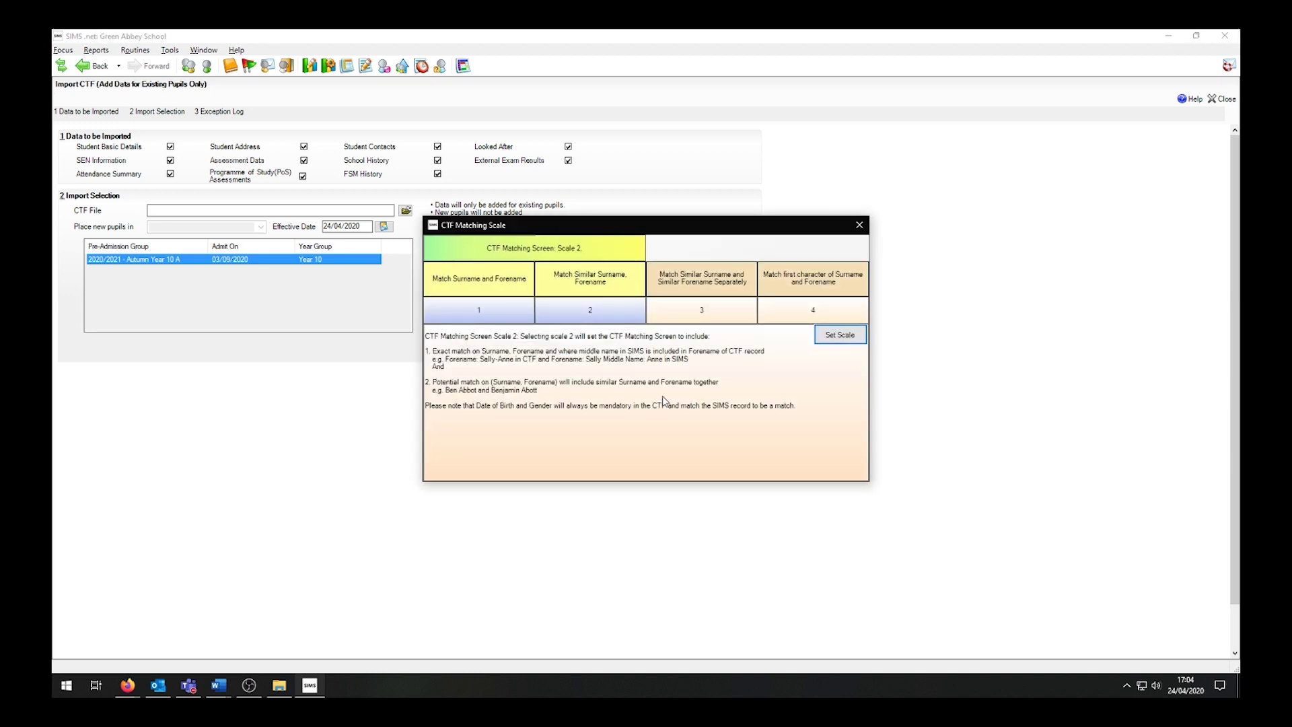
click(785, 318)
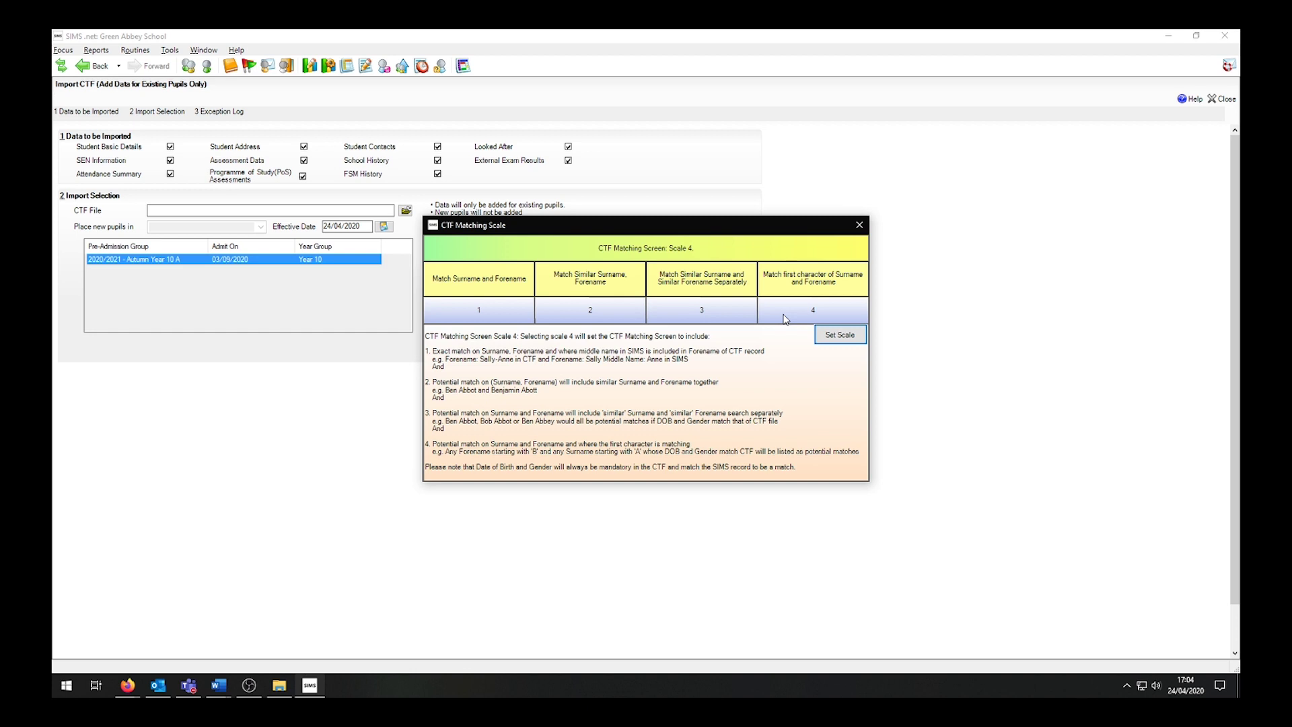
click(620, 315)
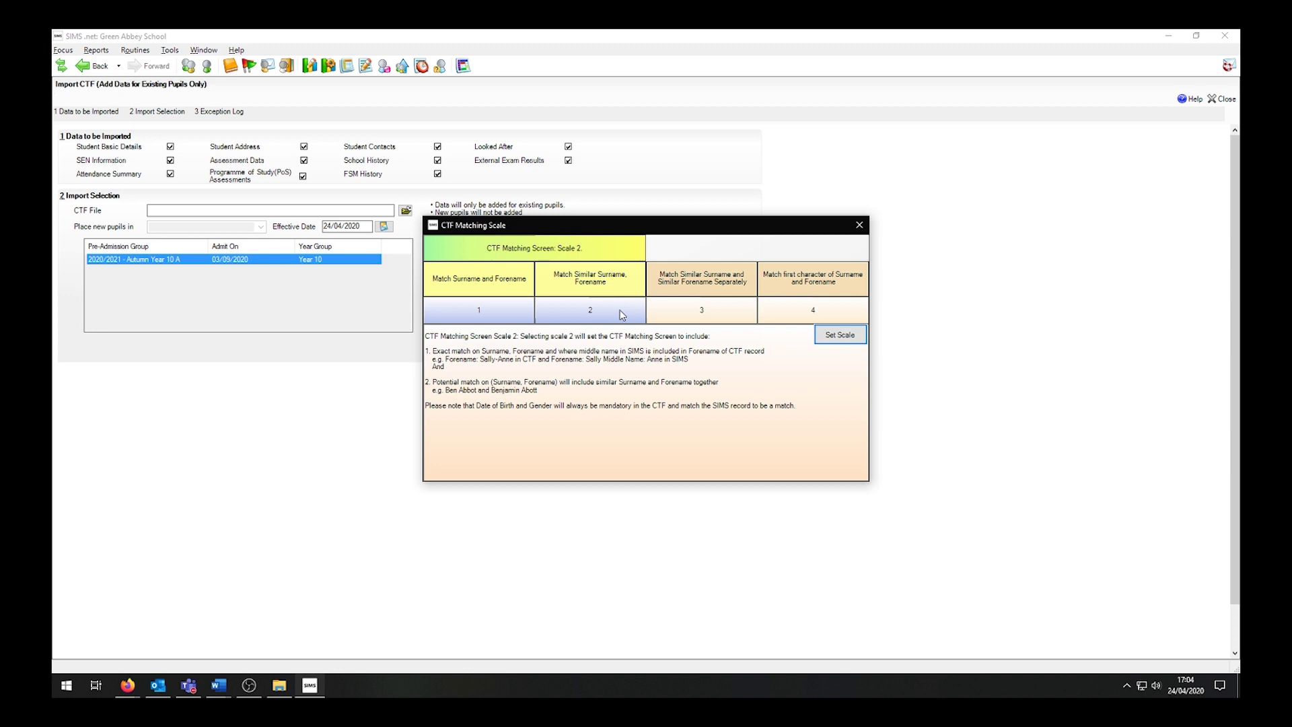
click(836, 337)
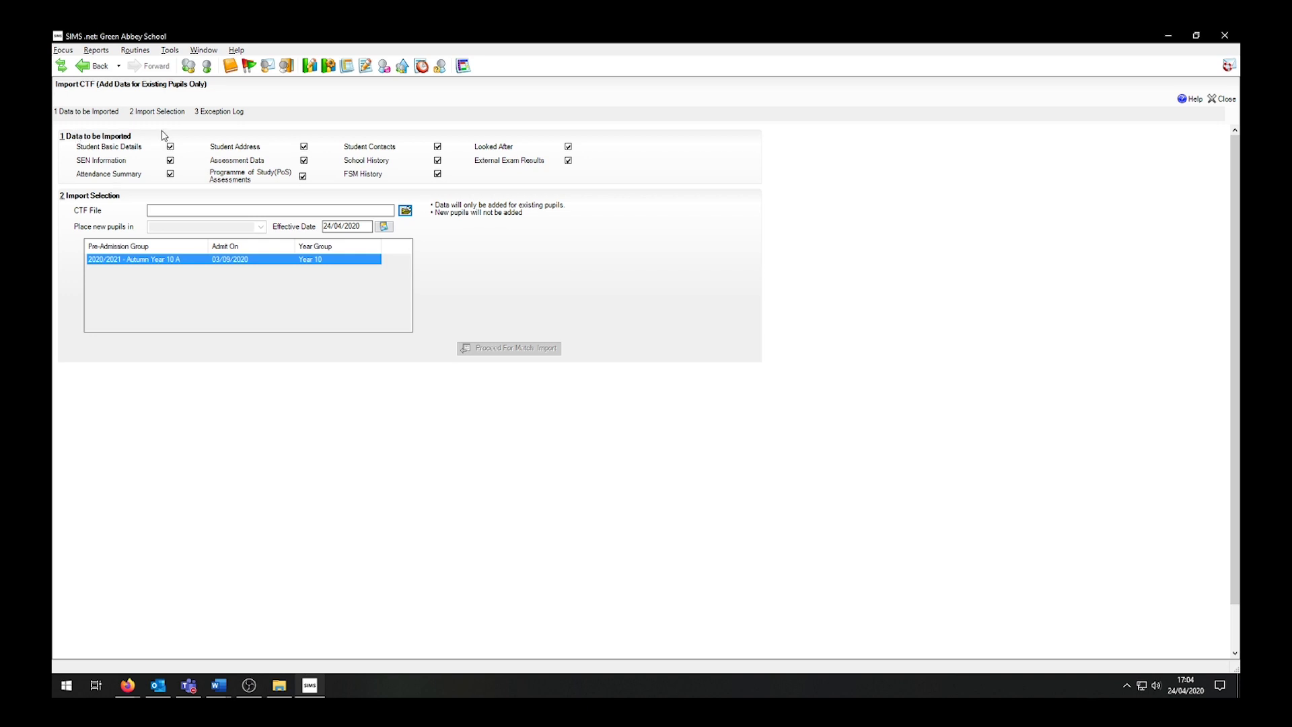
Exclude Student Contacts from the imported data and browse for the CTF file
mouse_move(173, 154)
click(438, 147)
click(437, 147)
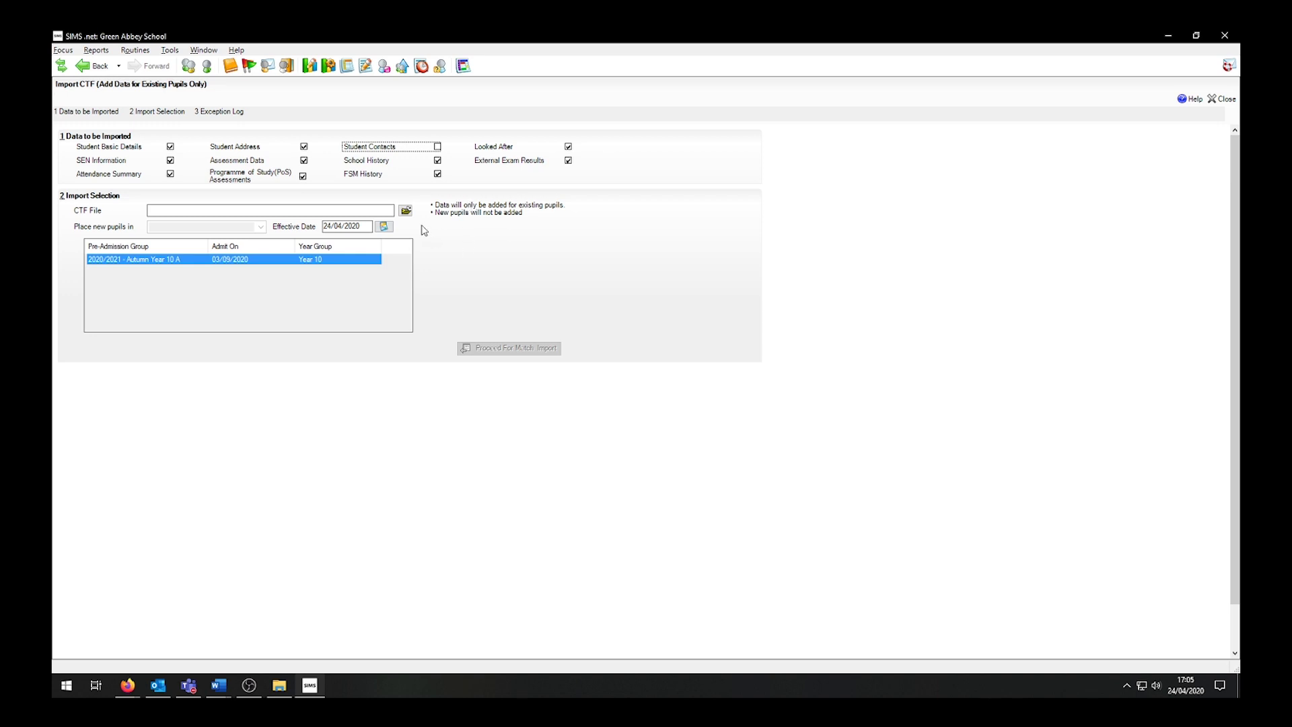
click(404, 212)
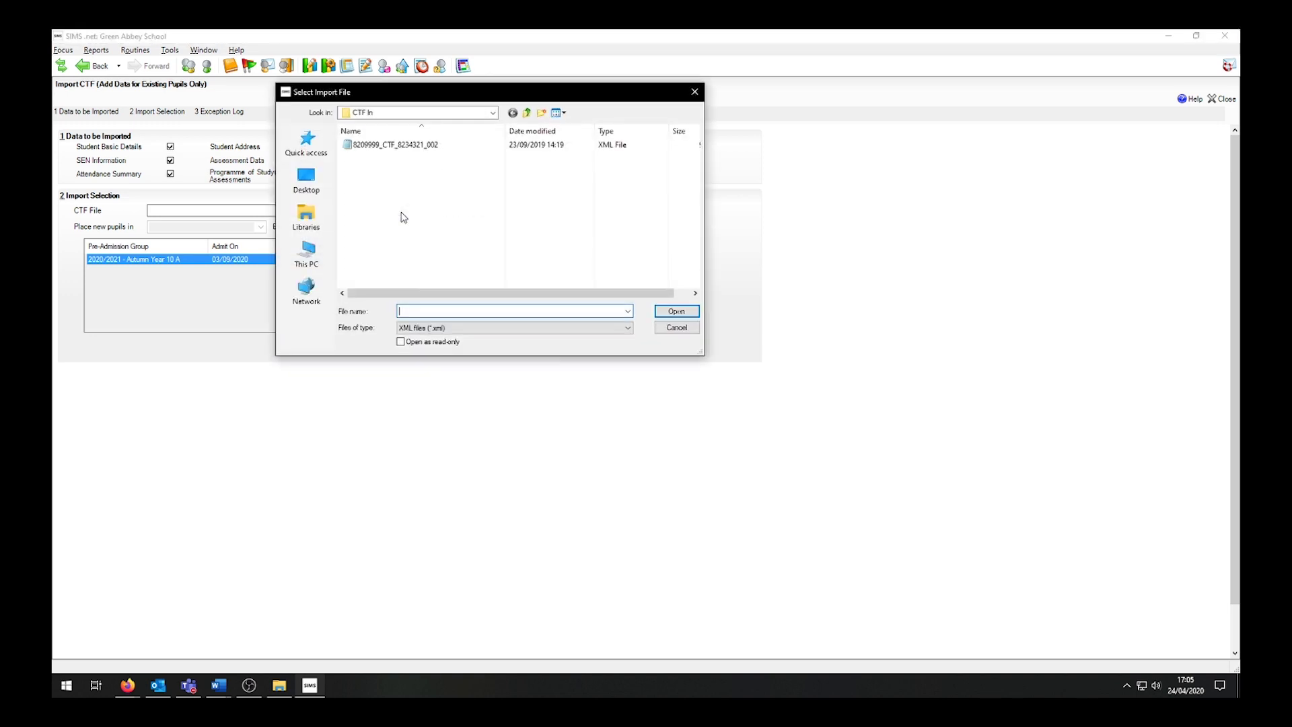
Load the CTF file 8209999_CTF_8234321_002 and proceed to Match and Import
click(407, 145)
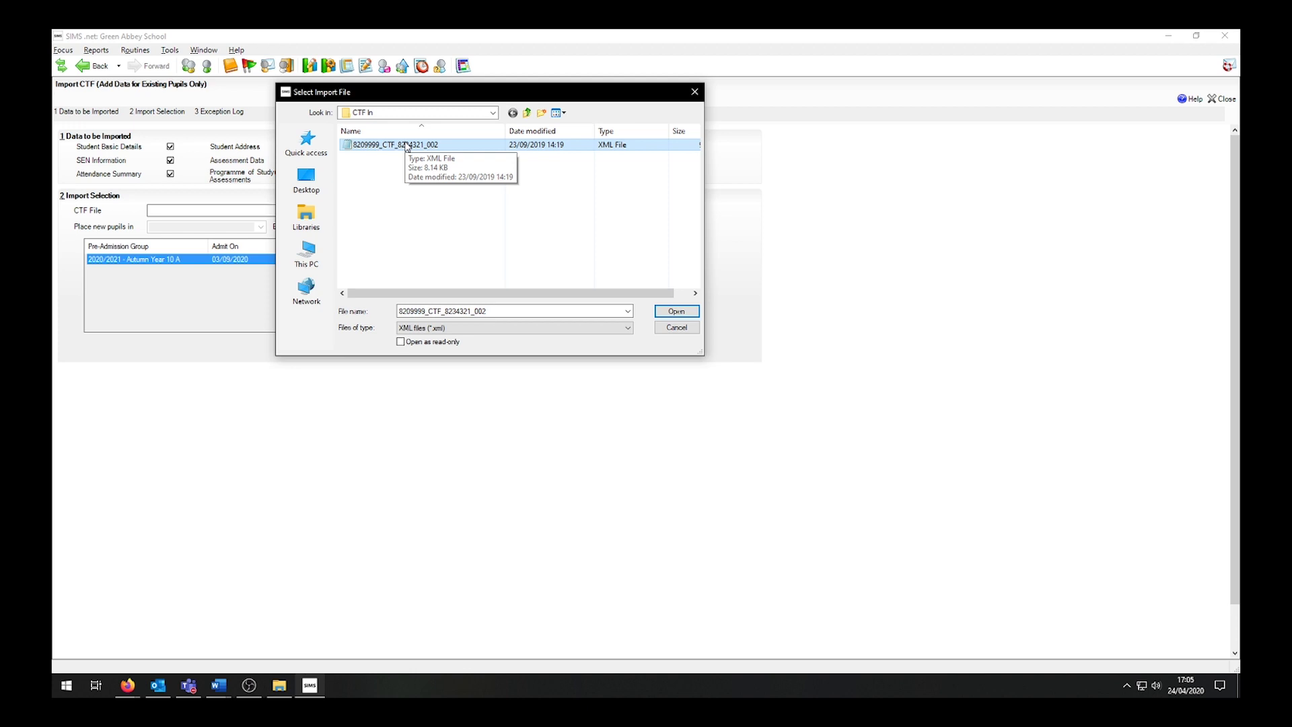
click(666, 310)
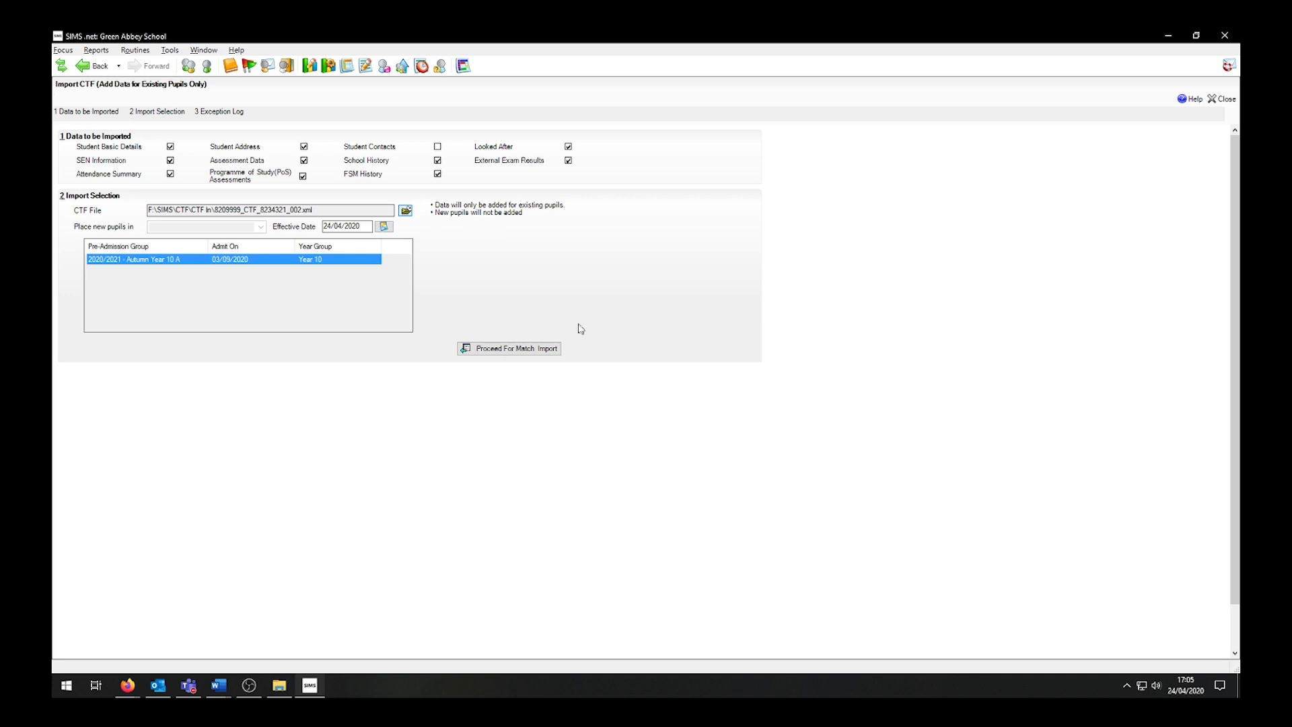
click(498, 349)
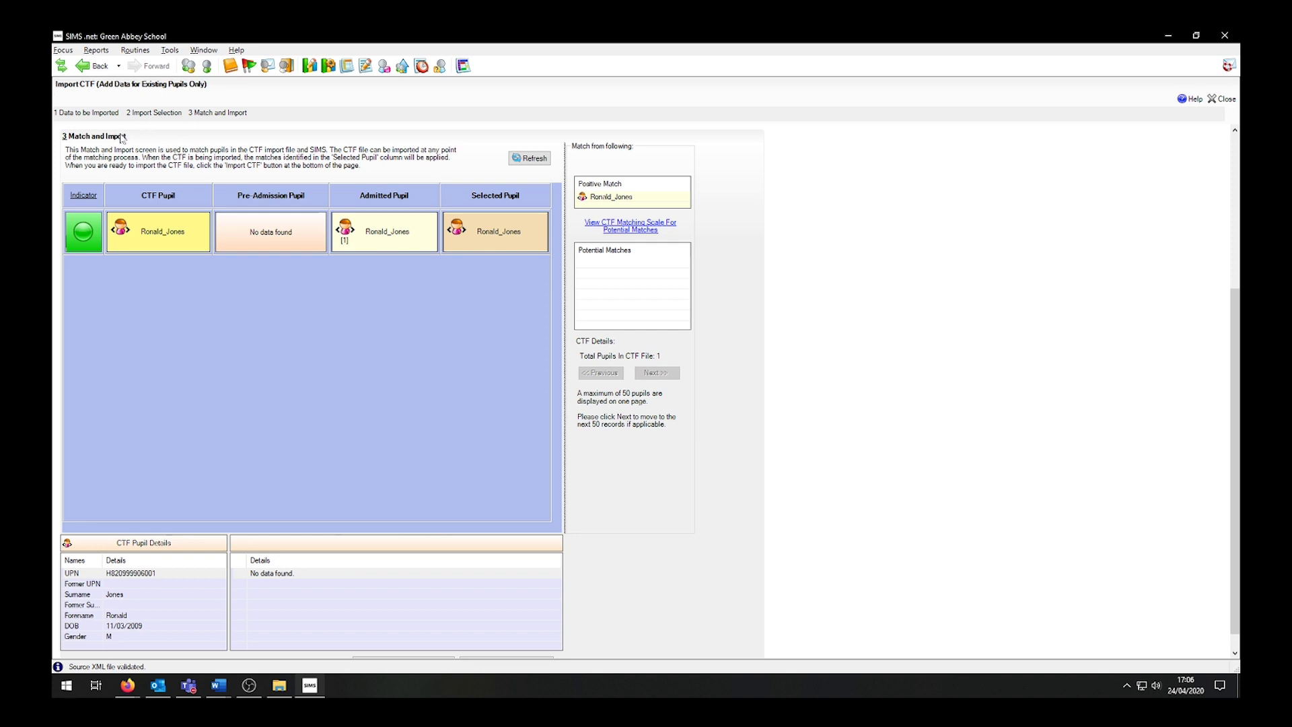
click(82, 196)
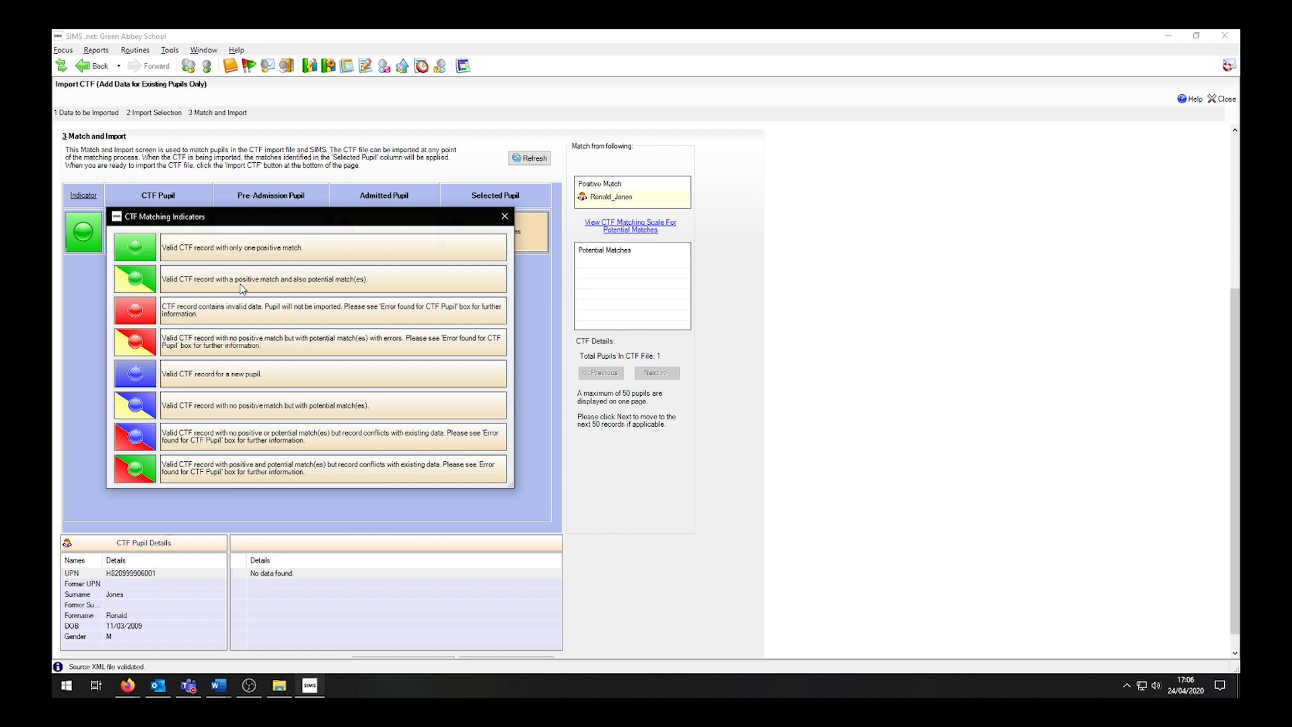
click(504, 216)
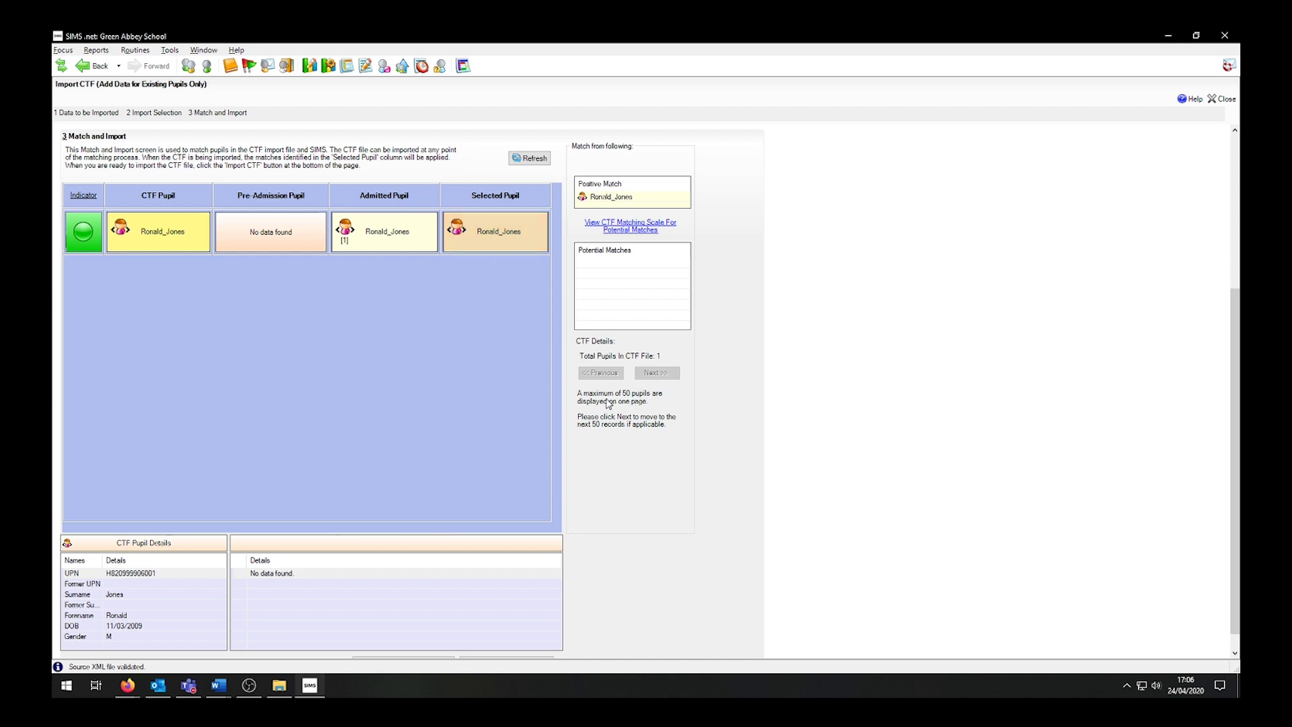
scroll(607, 404, down, 1)
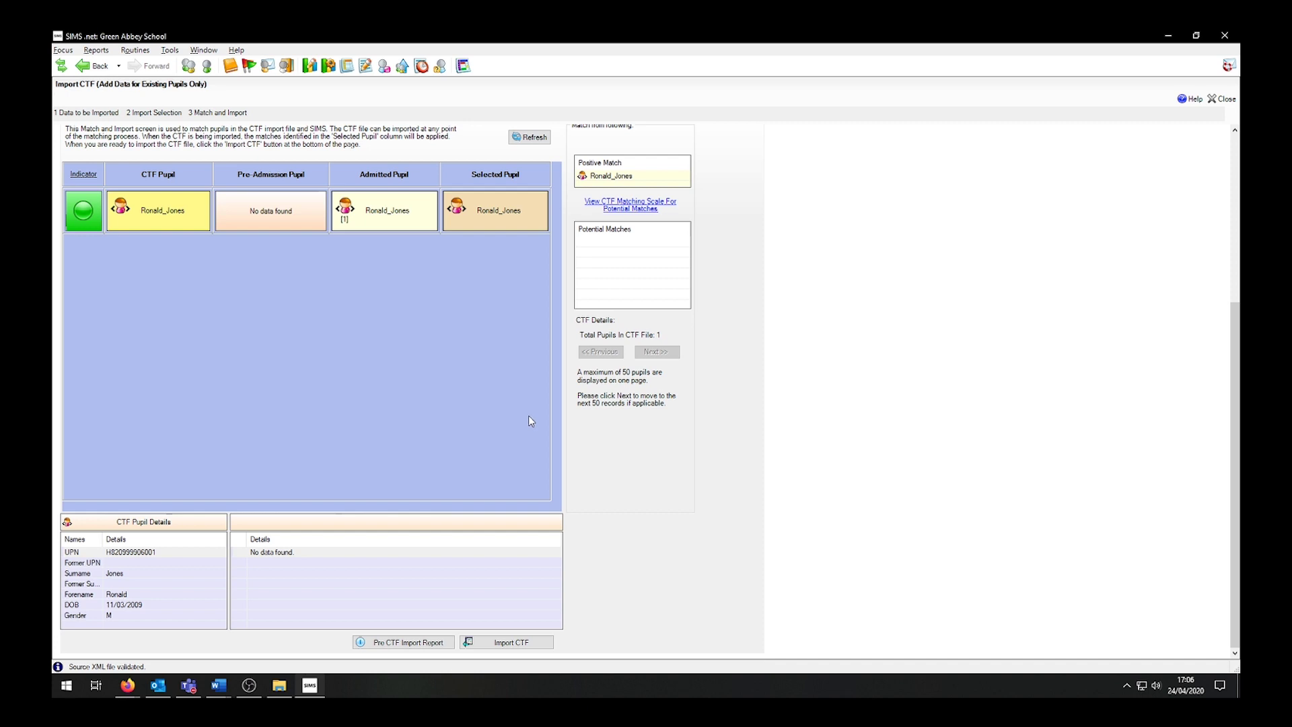
Import the CTF data for the matched pupil, confirming the continue prompt
click(505, 643)
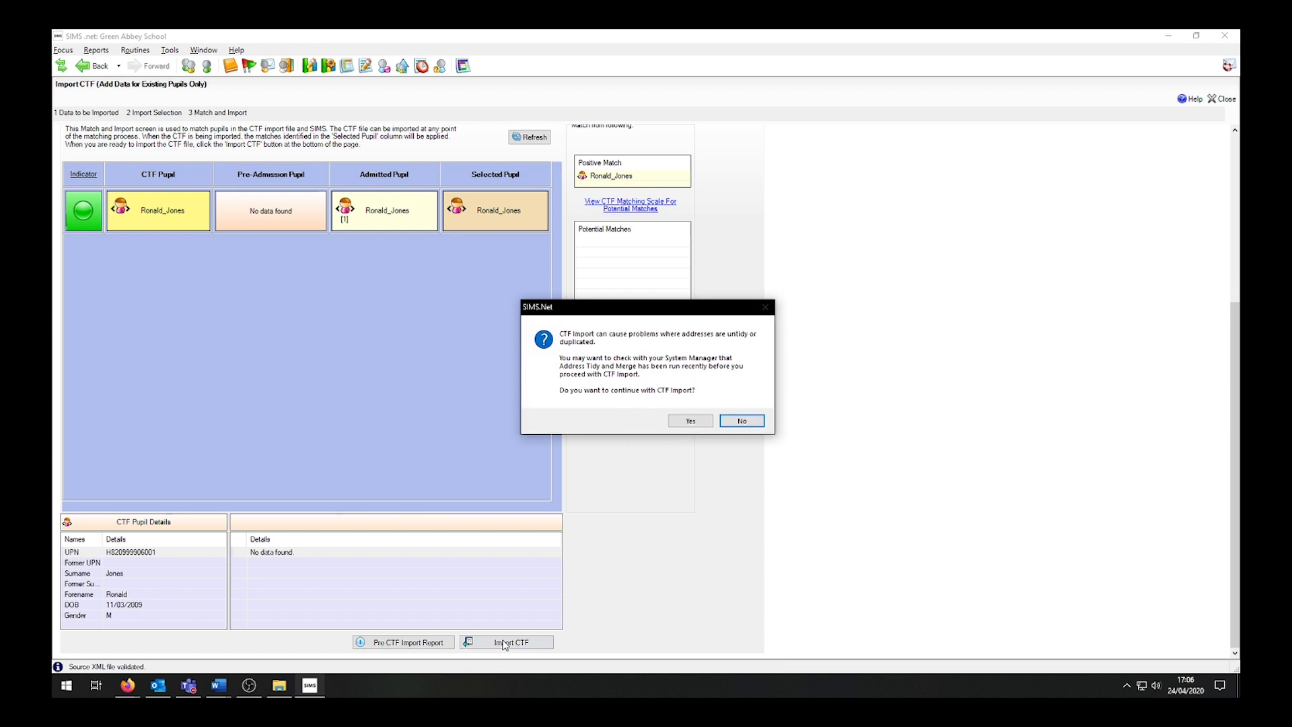
click(693, 423)
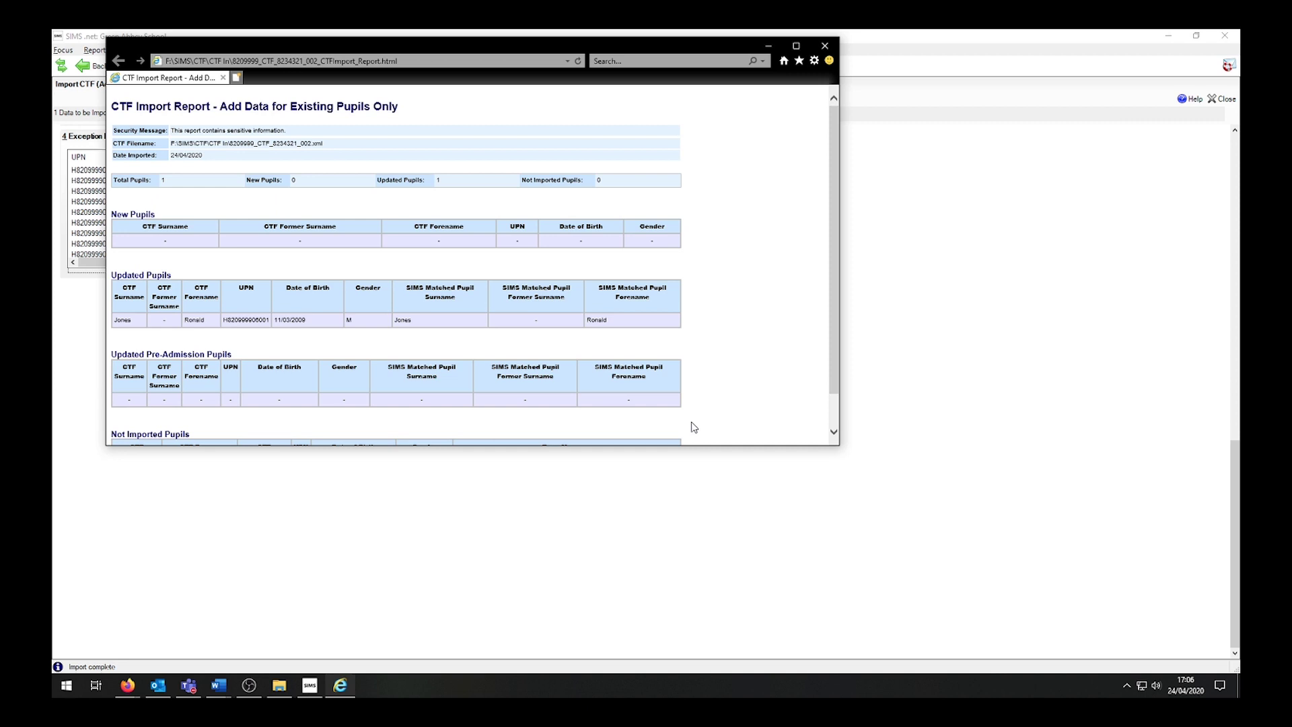
Close the Internet Explorer CTF Import Report window
click(825, 46)
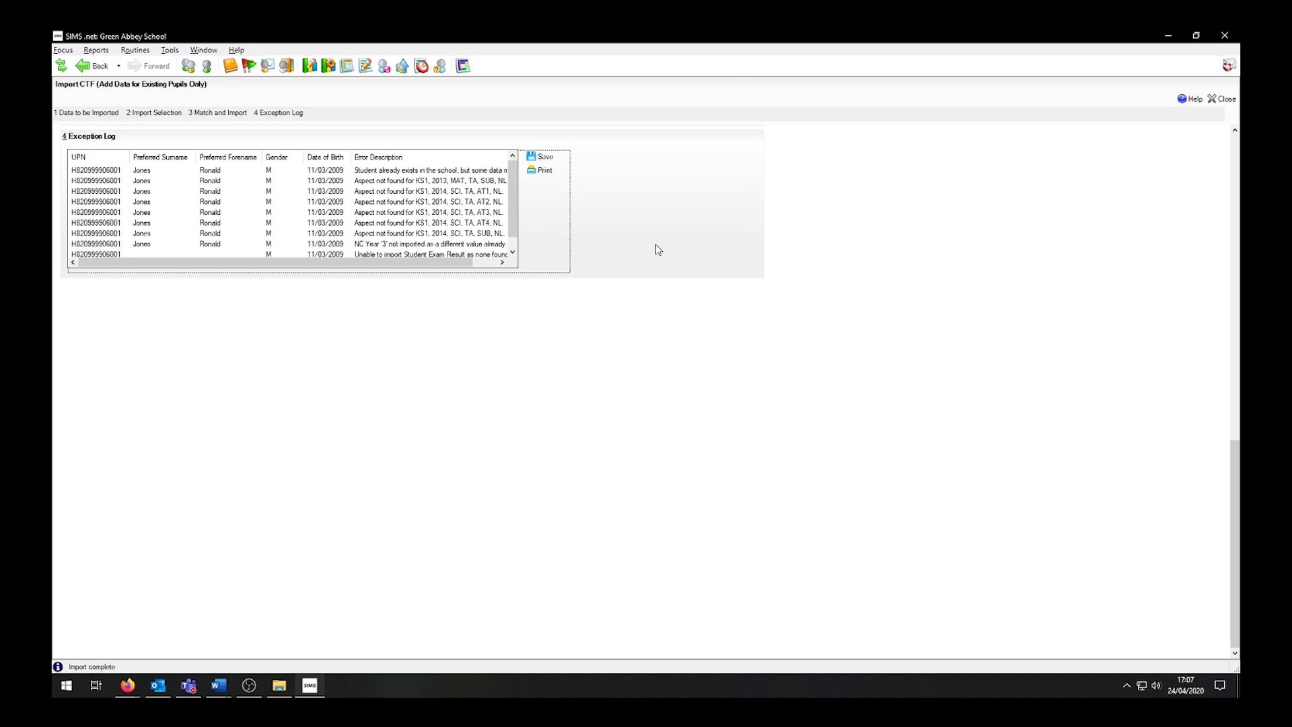
Close the Import CTF page to return to the student's details
click(1220, 100)
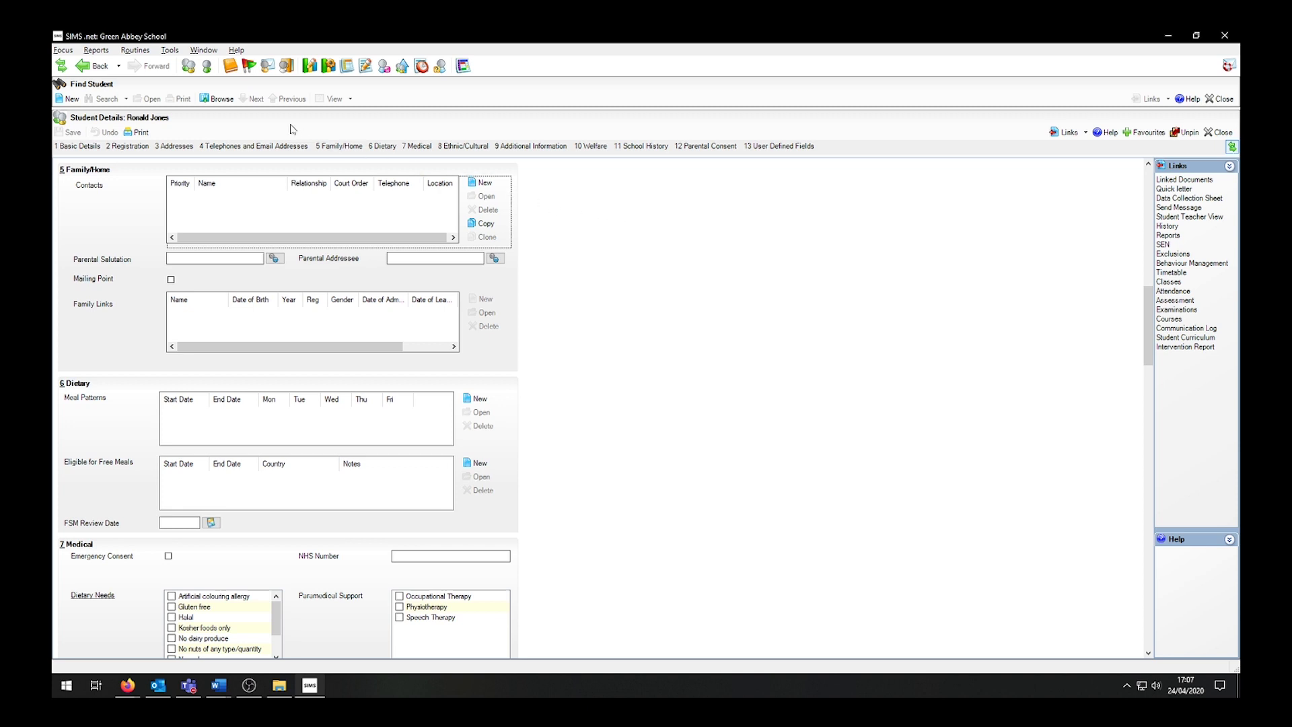
Search students by surname and forename initial, then open the imported pupil's record
click(222, 99)
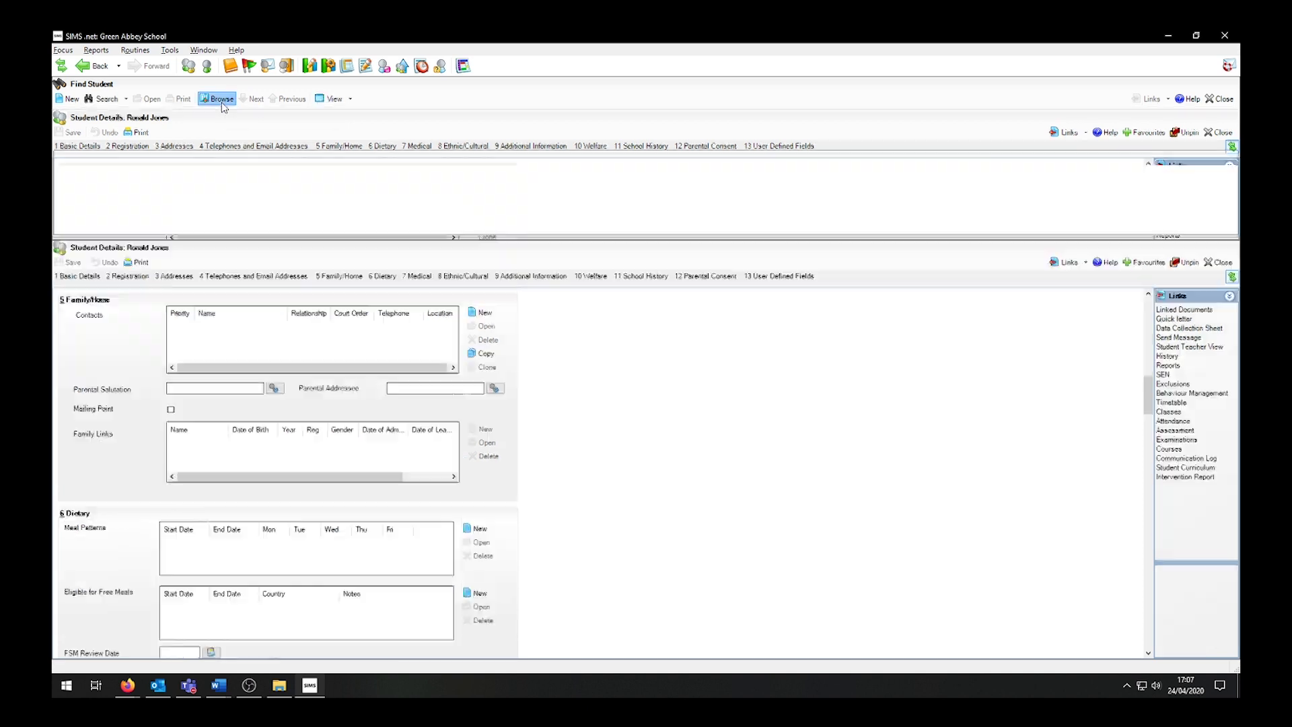
click(146, 126)
text(Jon)
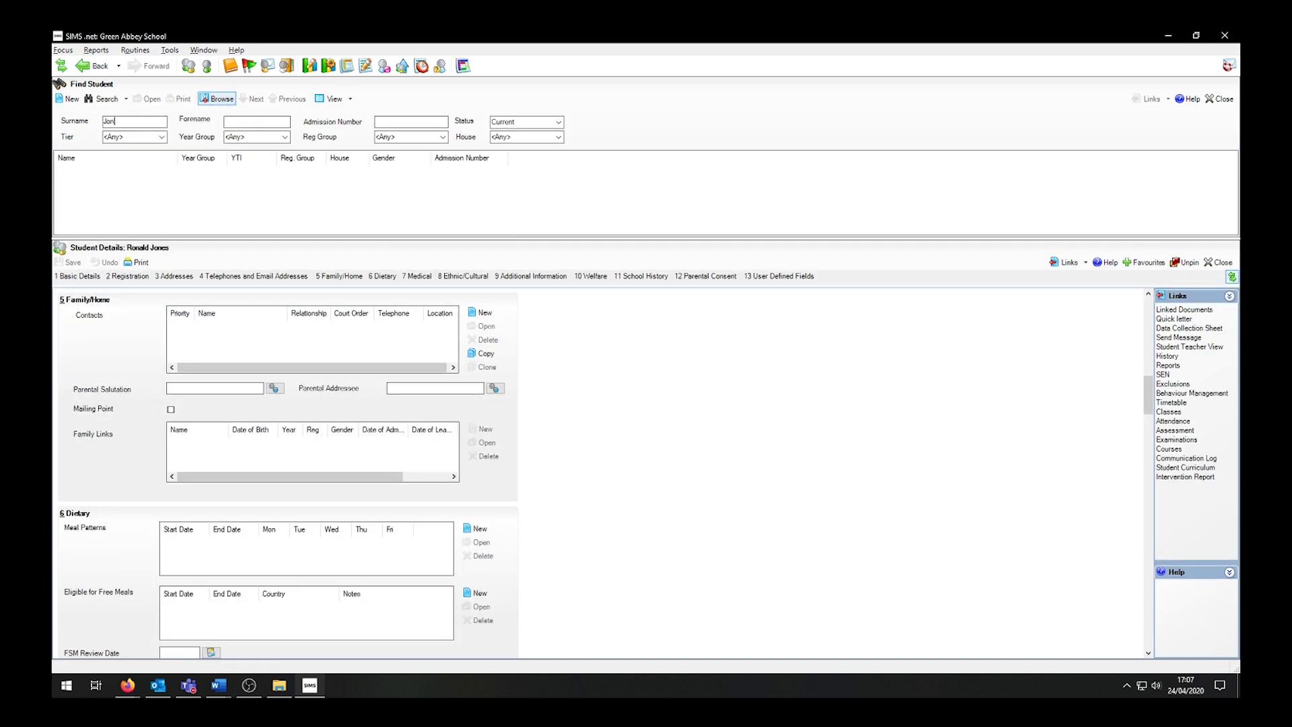
text(eR)
click(102, 99)
double_click(88, 181)
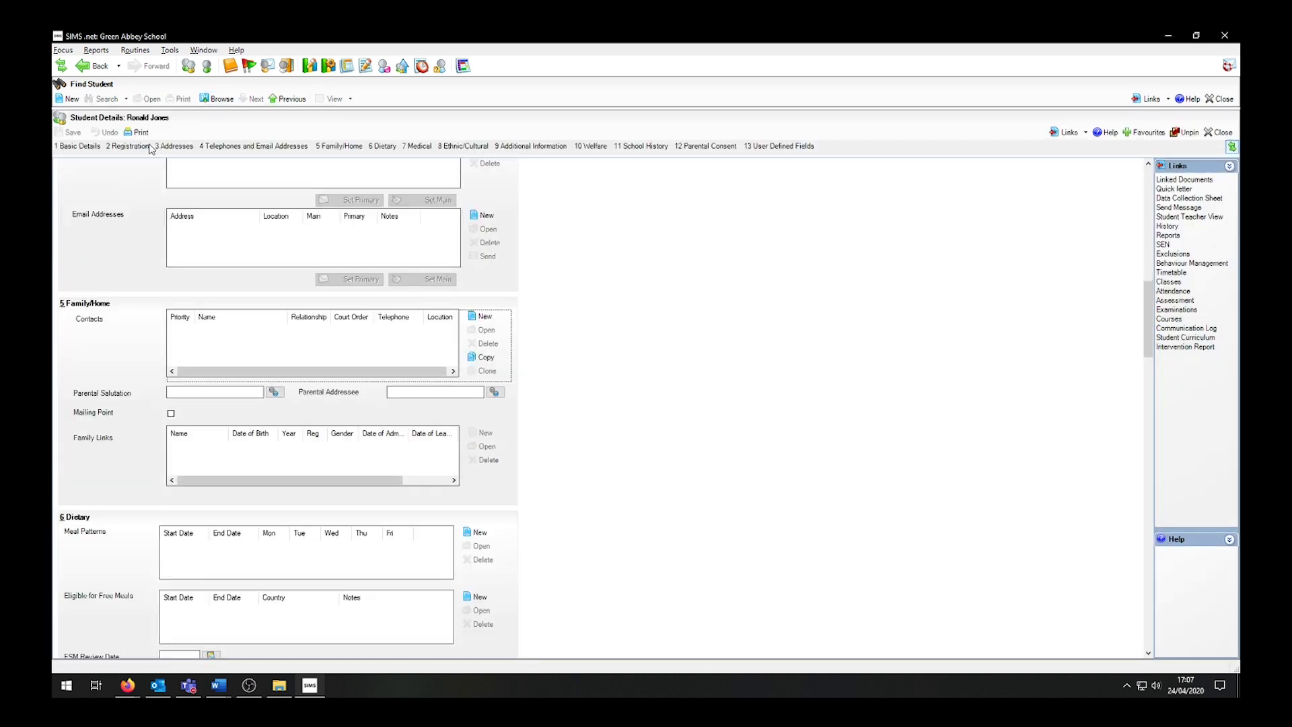
Review the student's Addresses, Family/Home, Ethnic/Cultural and School History sections, then close the record
click(178, 149)
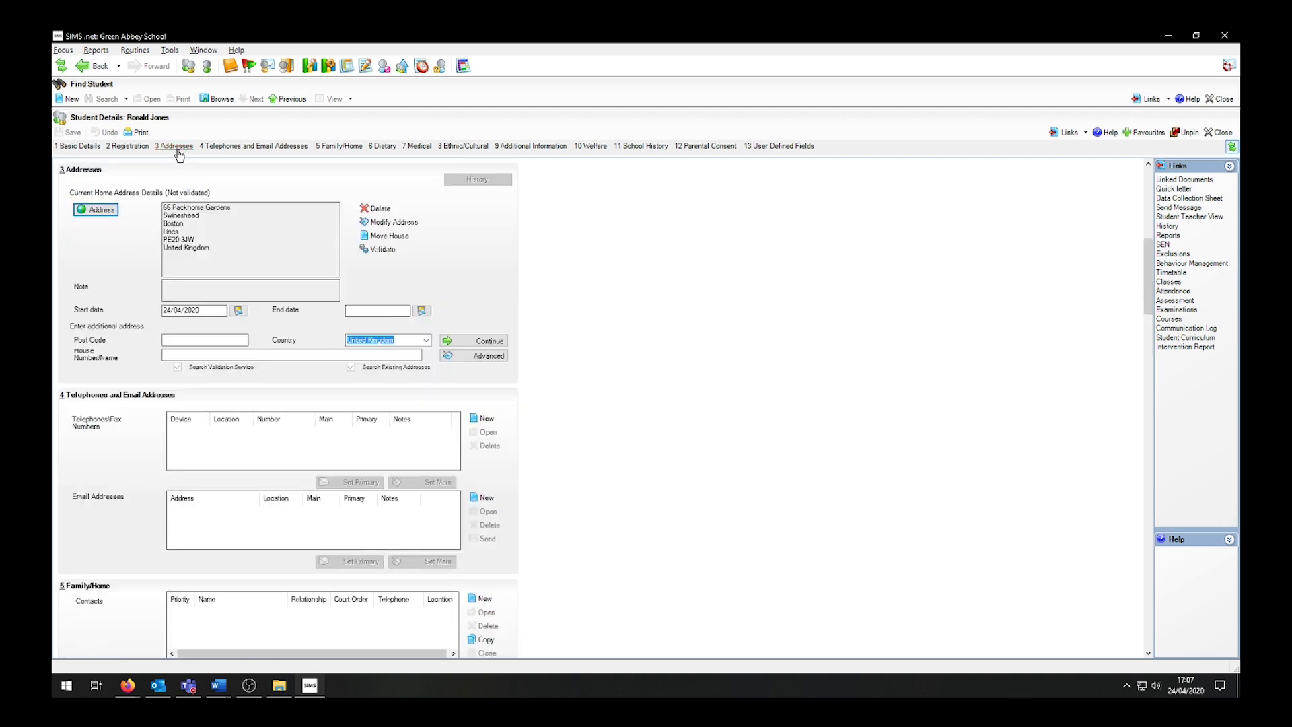
click(332, 147)
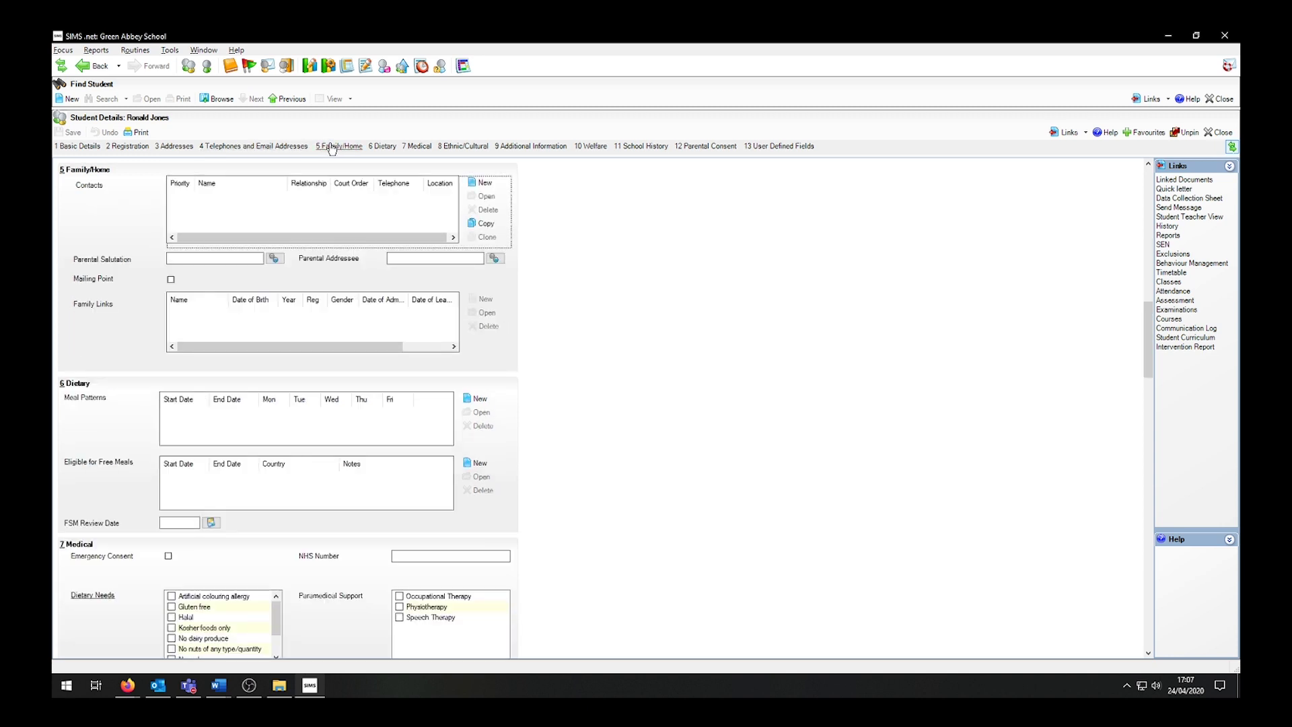
click(463, 147)
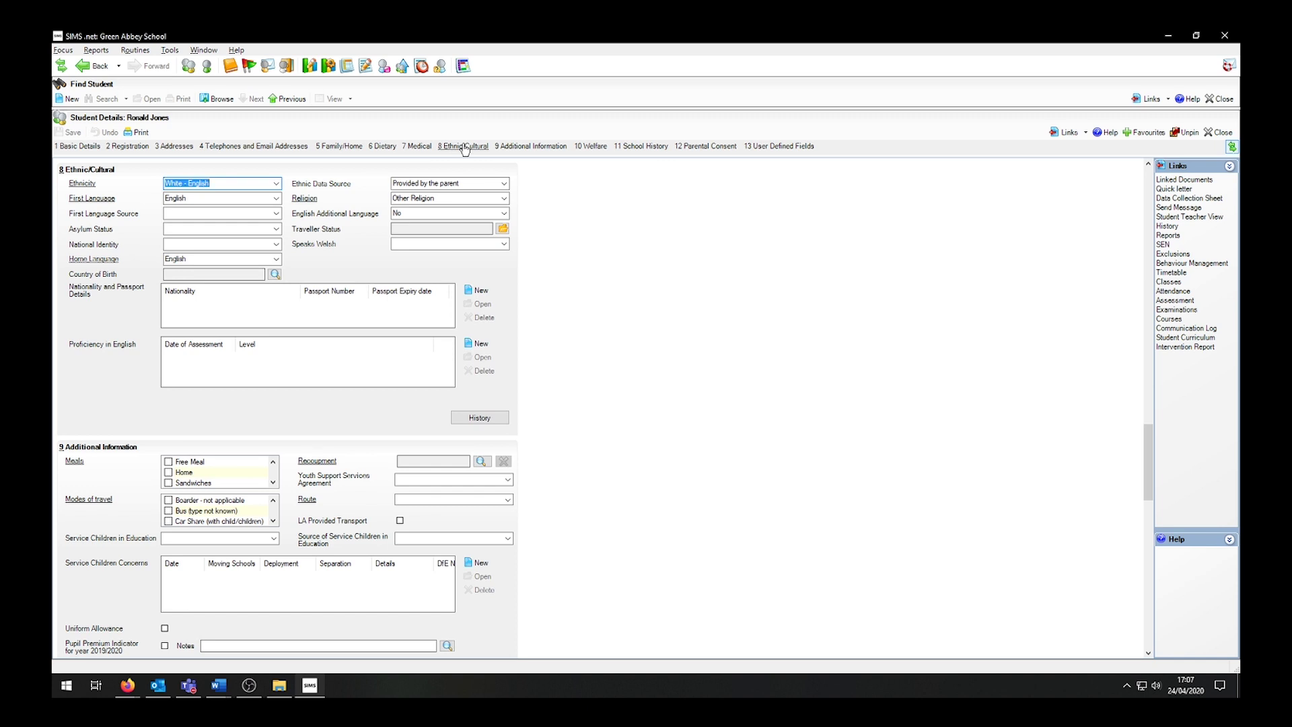
click(643, 151)
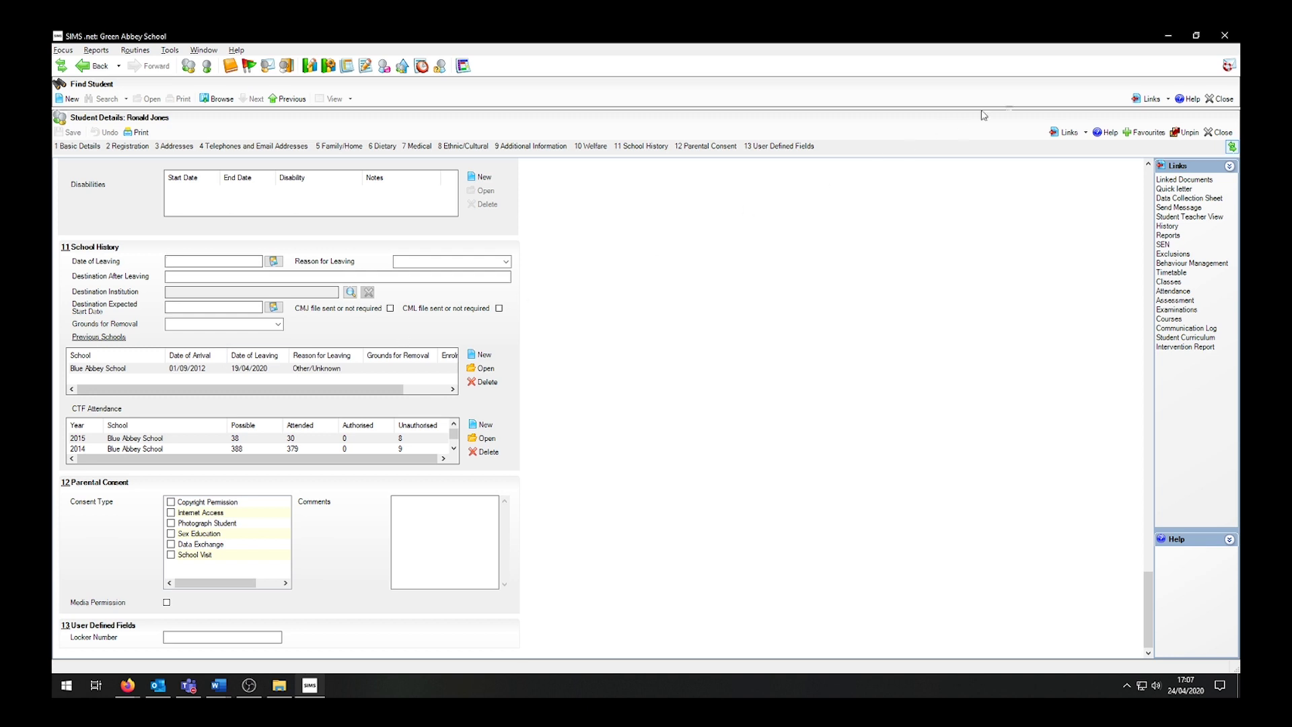
click(1216, 98)
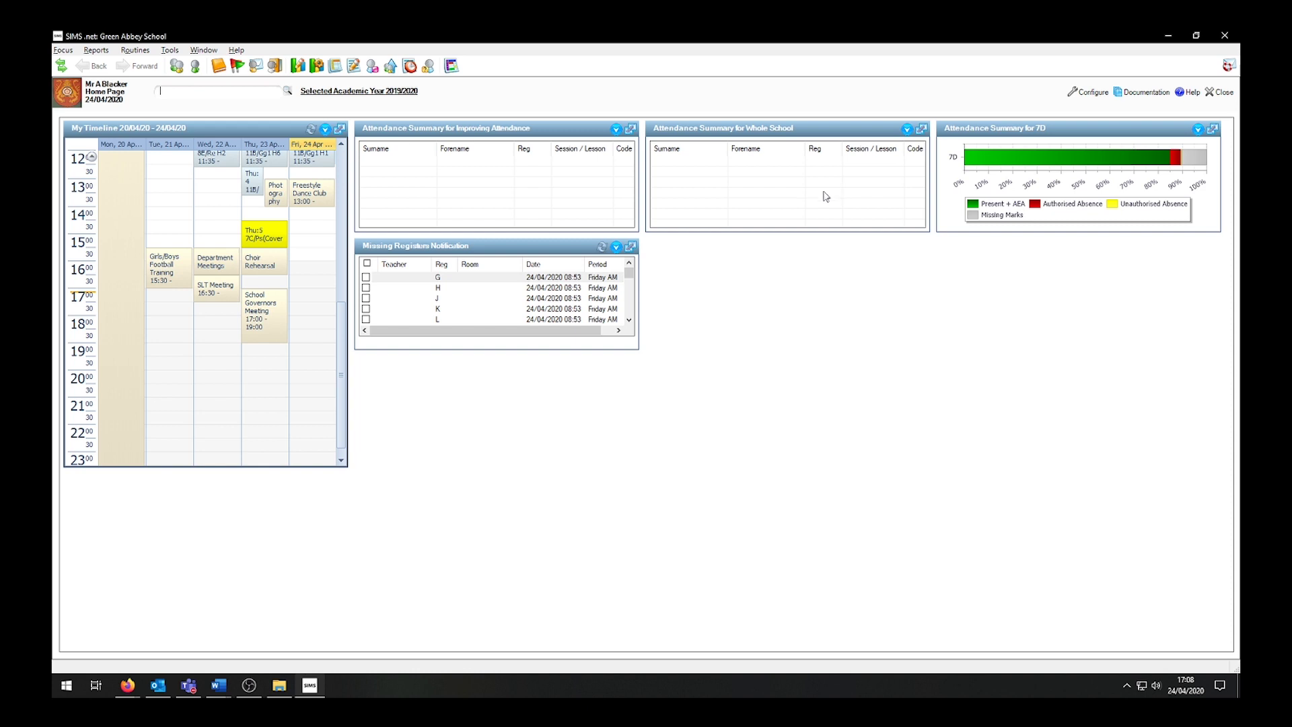
Start a General CTF export from Routines > Data Out > CTF > Export CTF
click(137, 51)
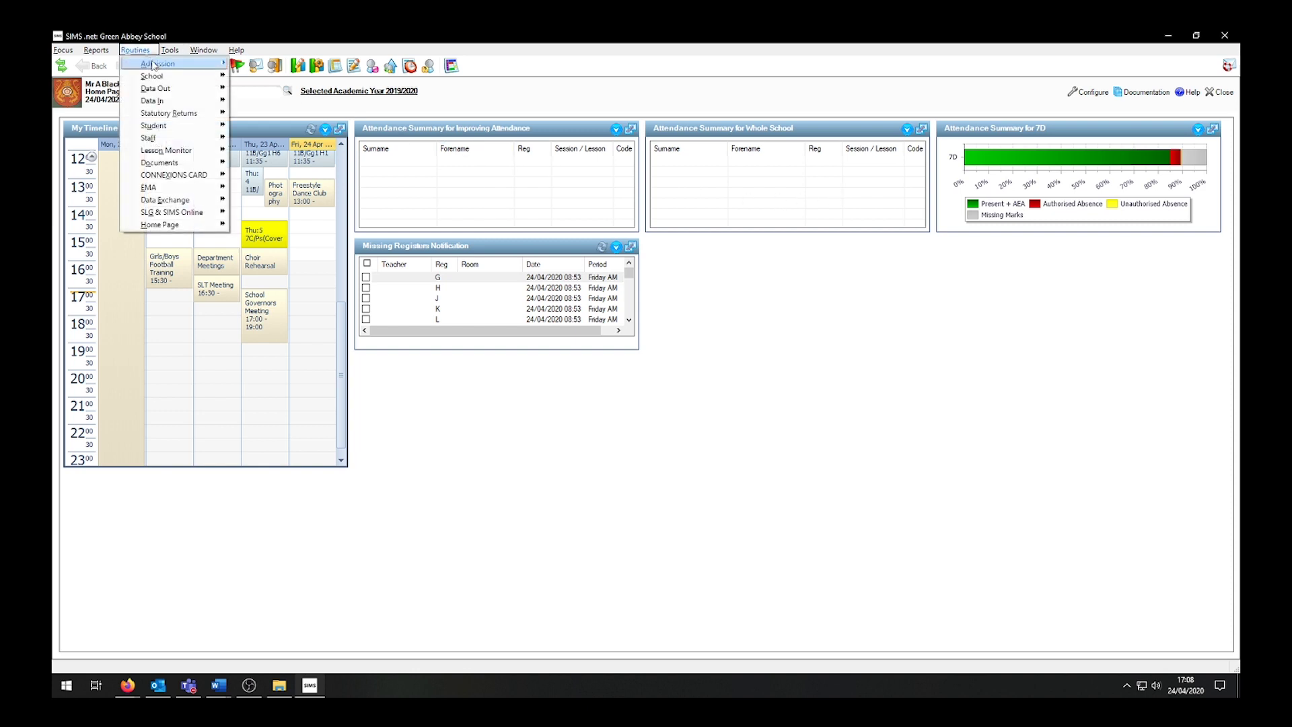
mouse_move(167, 92)
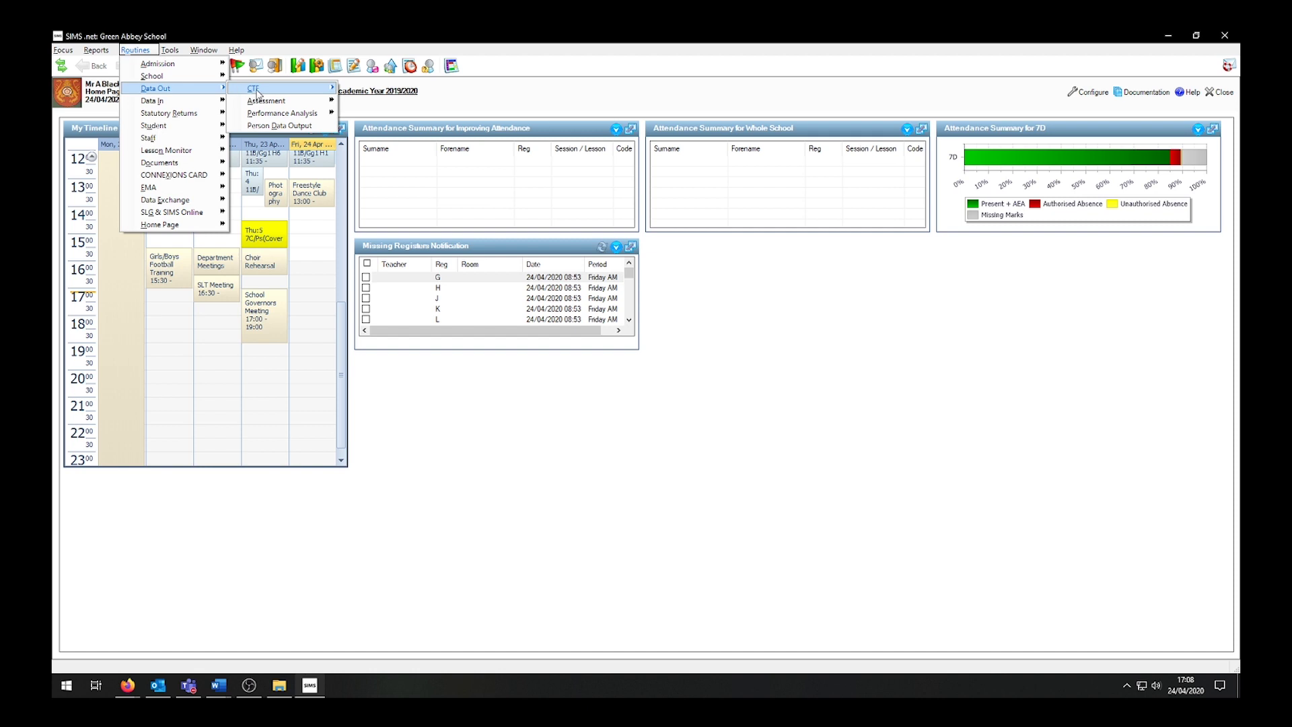
mouse_move(259, 94)
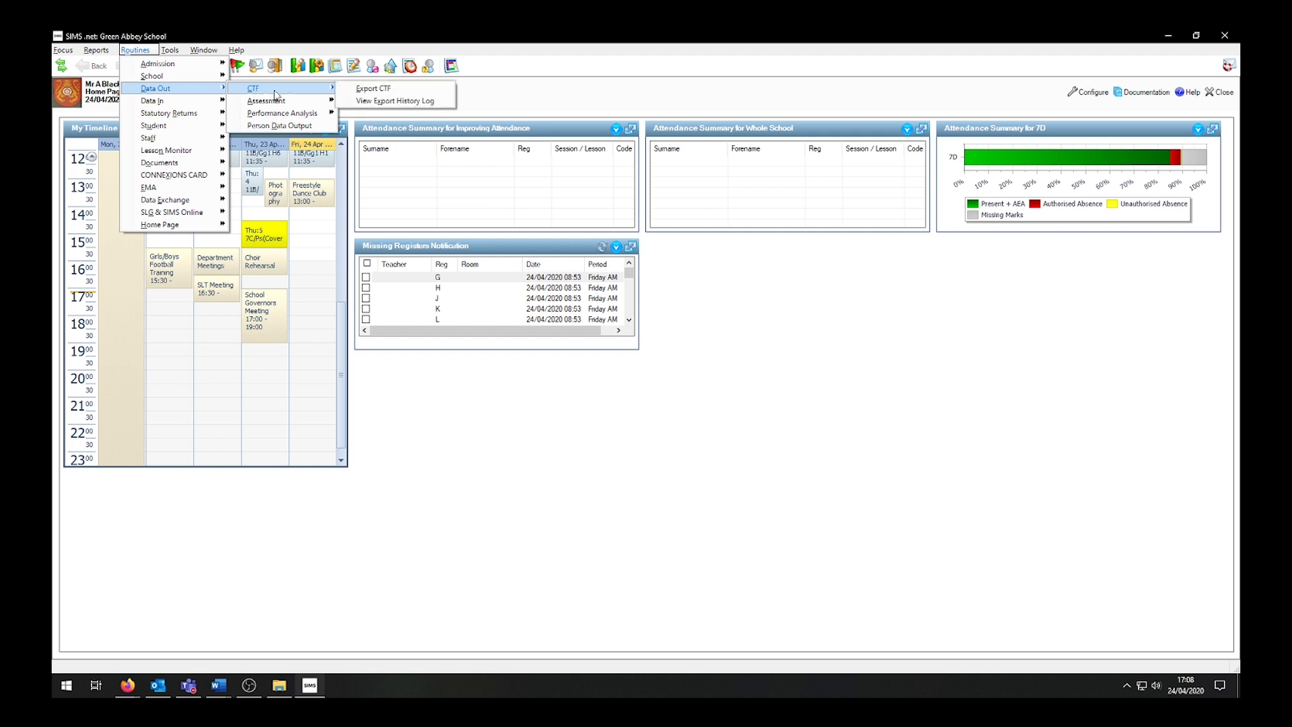
click(373, 92)
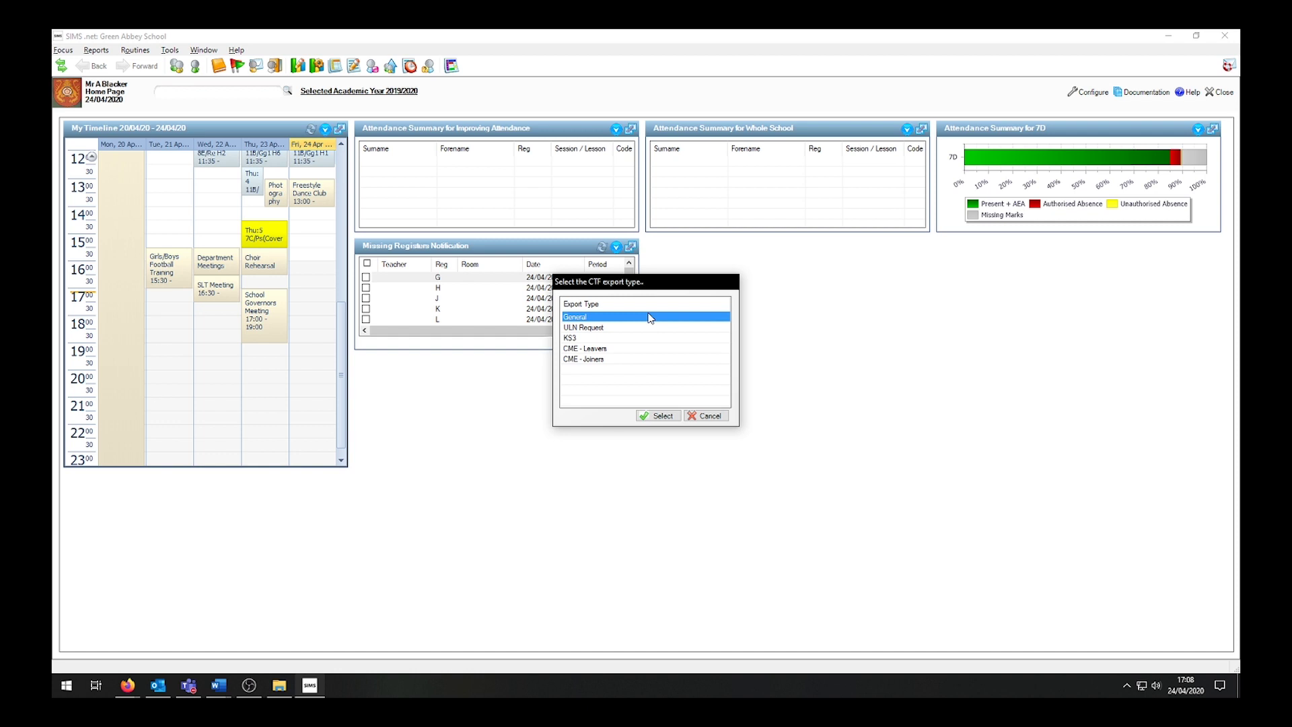
click(653, 416)
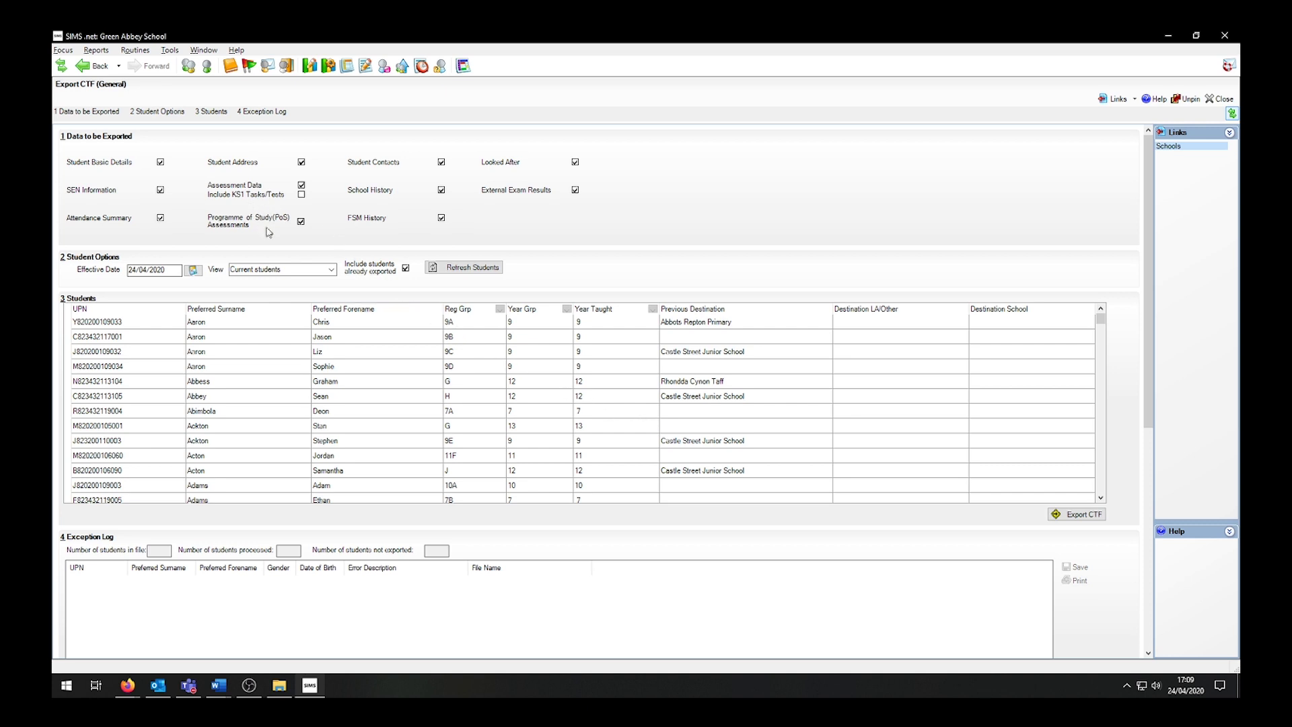
Keep the student list view set to Current students
click(331, 270)
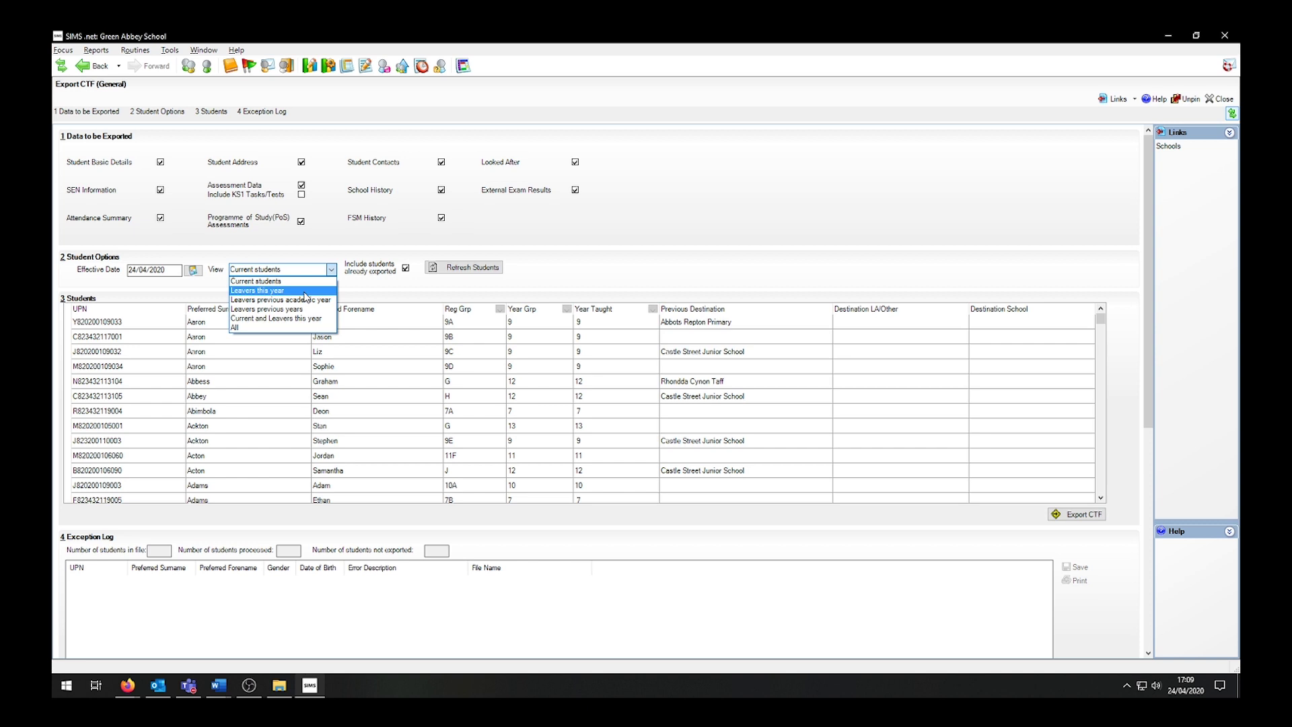
click(511, 259)
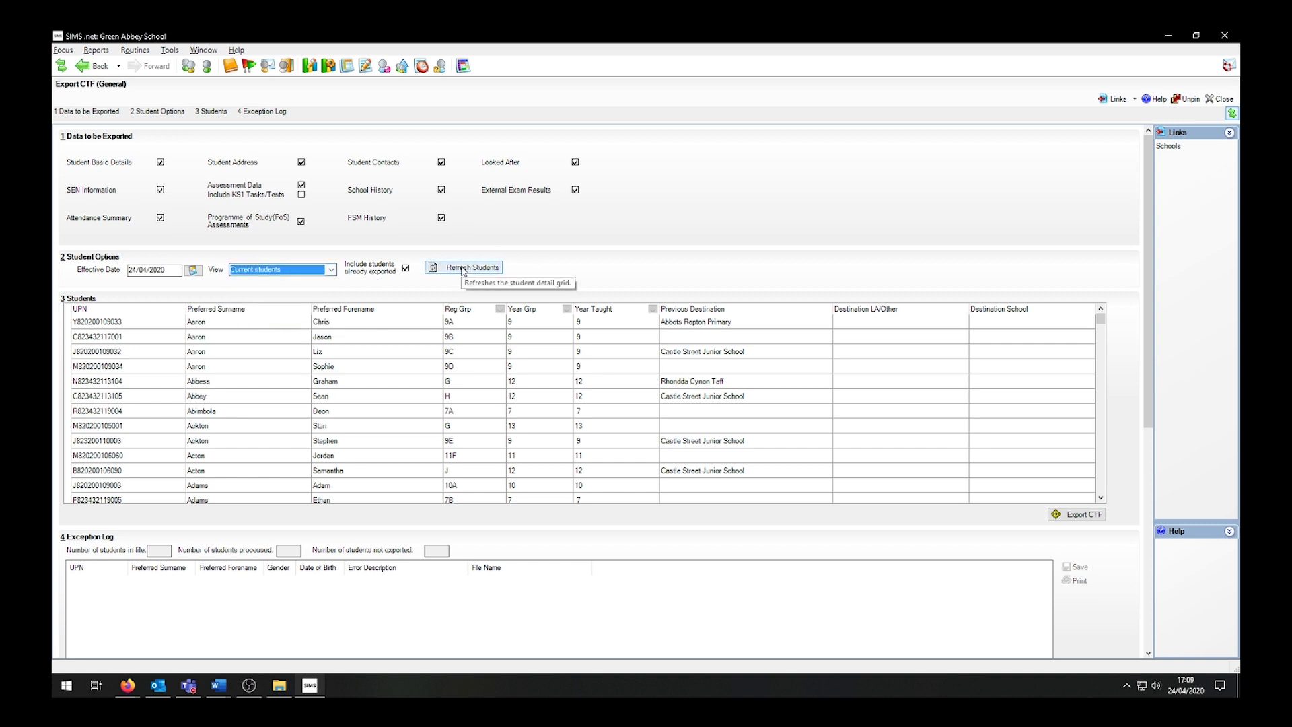
key(alt+Down)
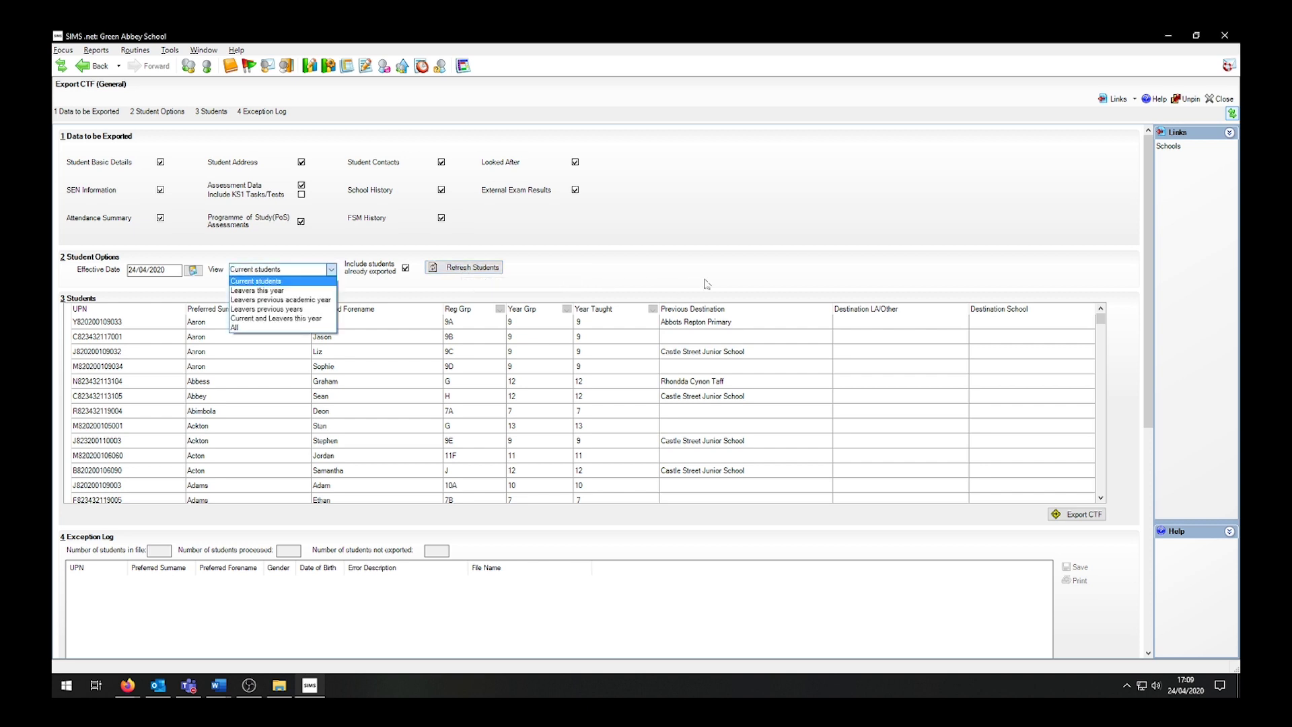
click(1005, 377)
Set the first student's destination school to Abbots Repton Primary 9102190
click(1008, 355)
click(1092, 350)
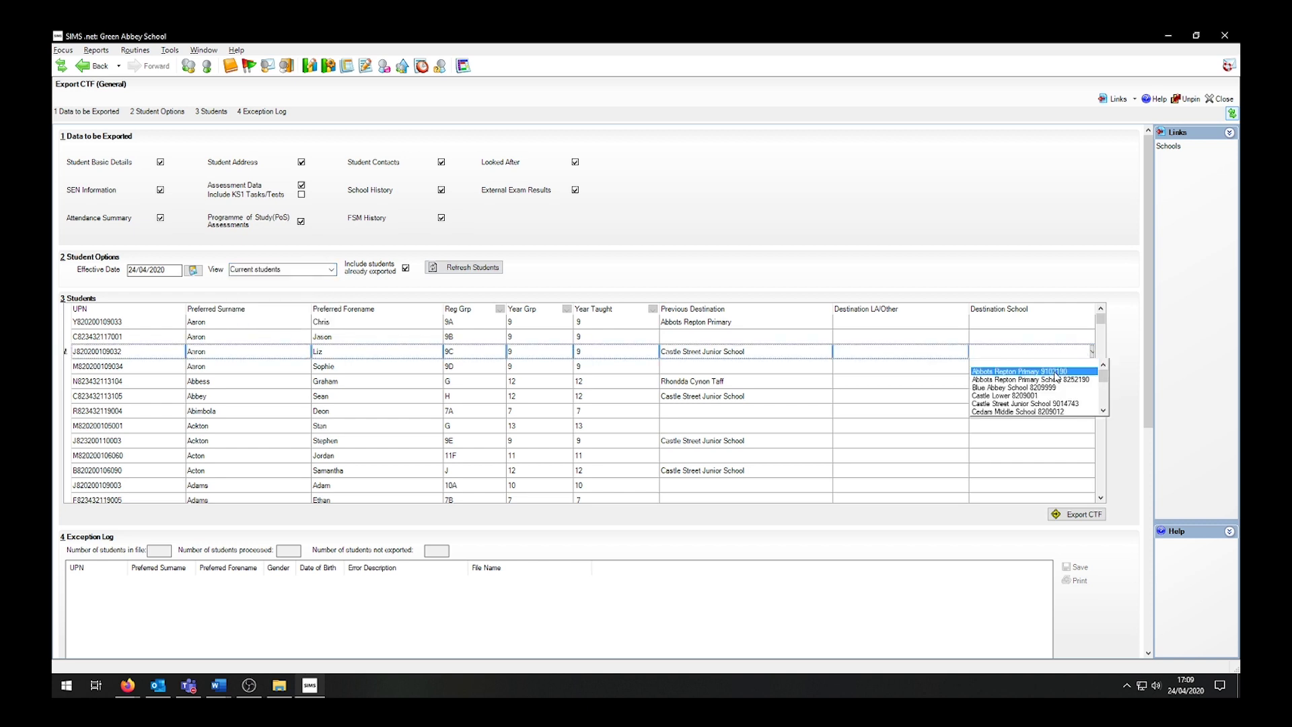
click(1048, 325)
click(1092, 323)
click(1072, 343)
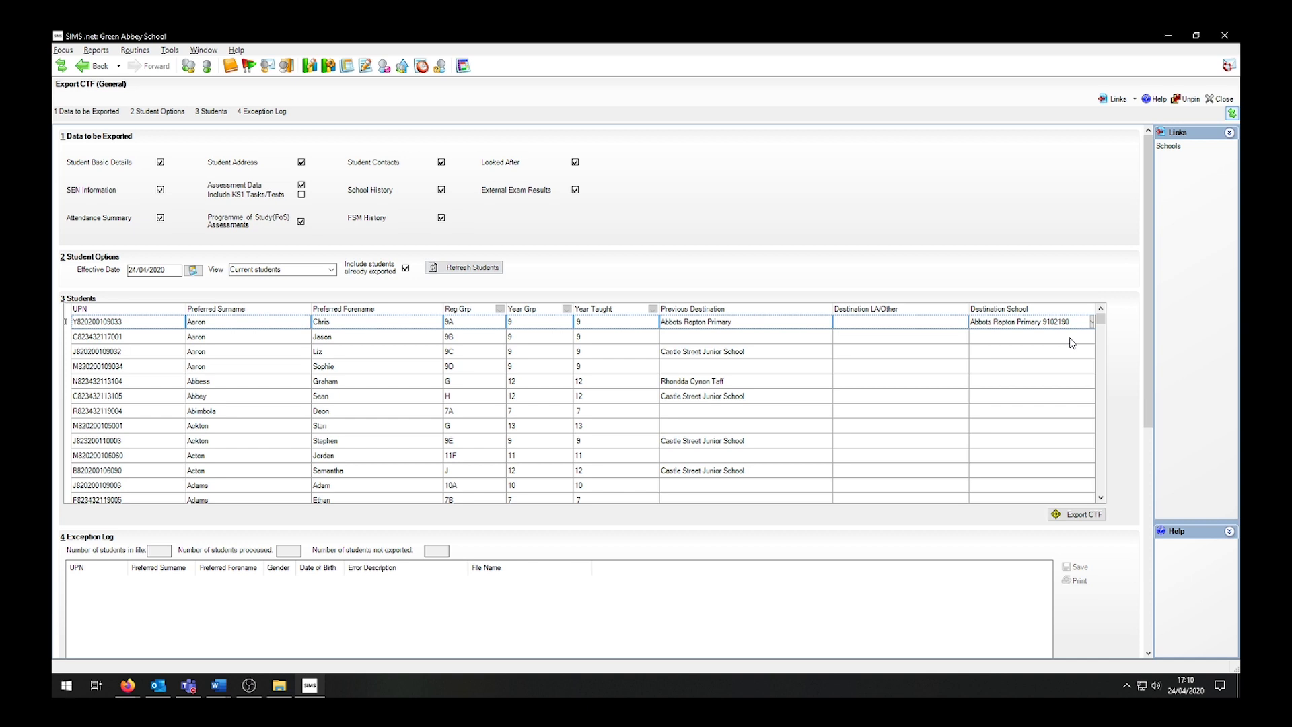
Select the third, fourth, fifth and seventh students and give them Abbots Repton Primary 9102190
ctrl+click(1036, 353)
ctrl+click(1026, 369)
ctrl+click(1026, 381)
ctrl+click(1029, 411)
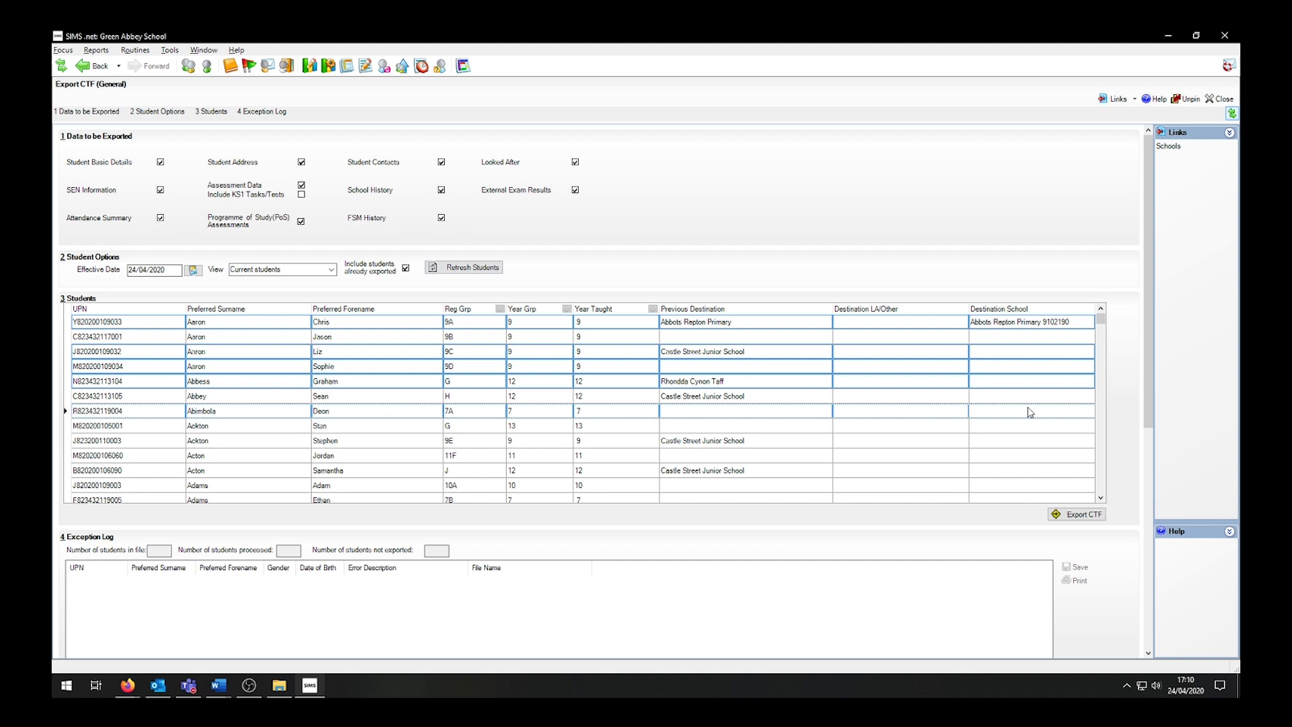
click(1071, 415)
click(1092, 411)
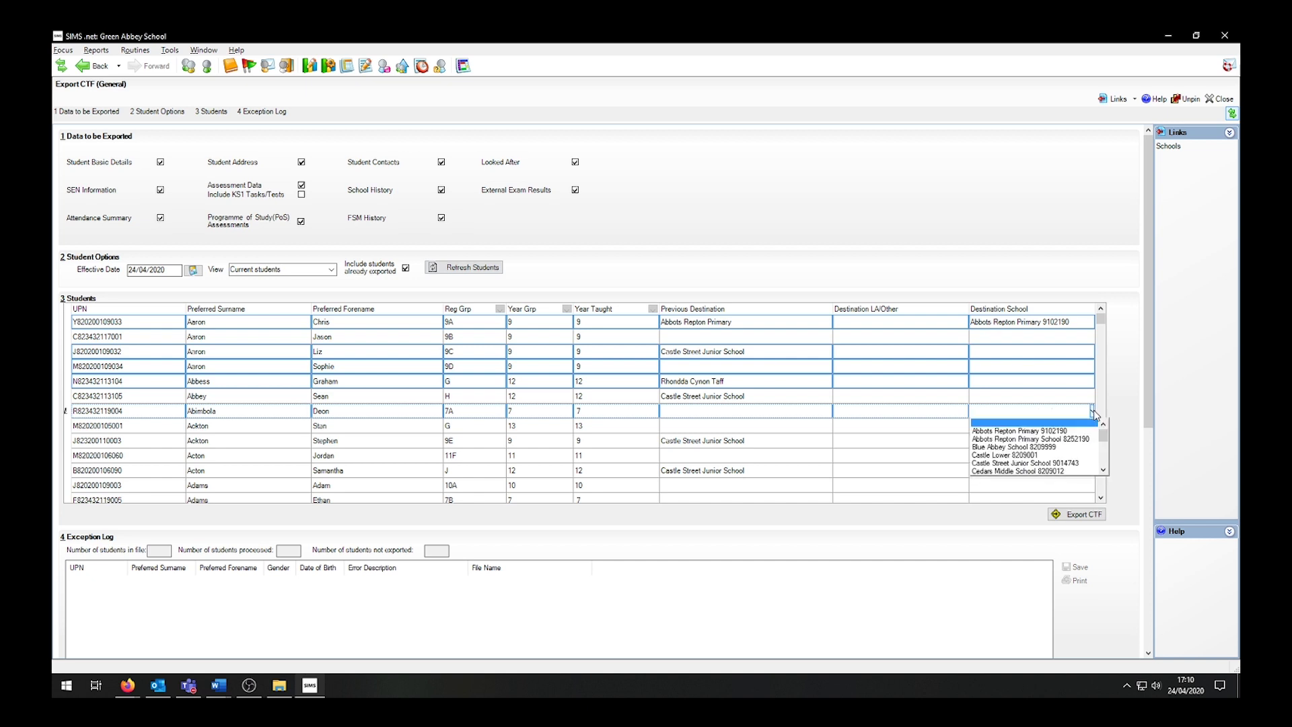
click(1067, 430)
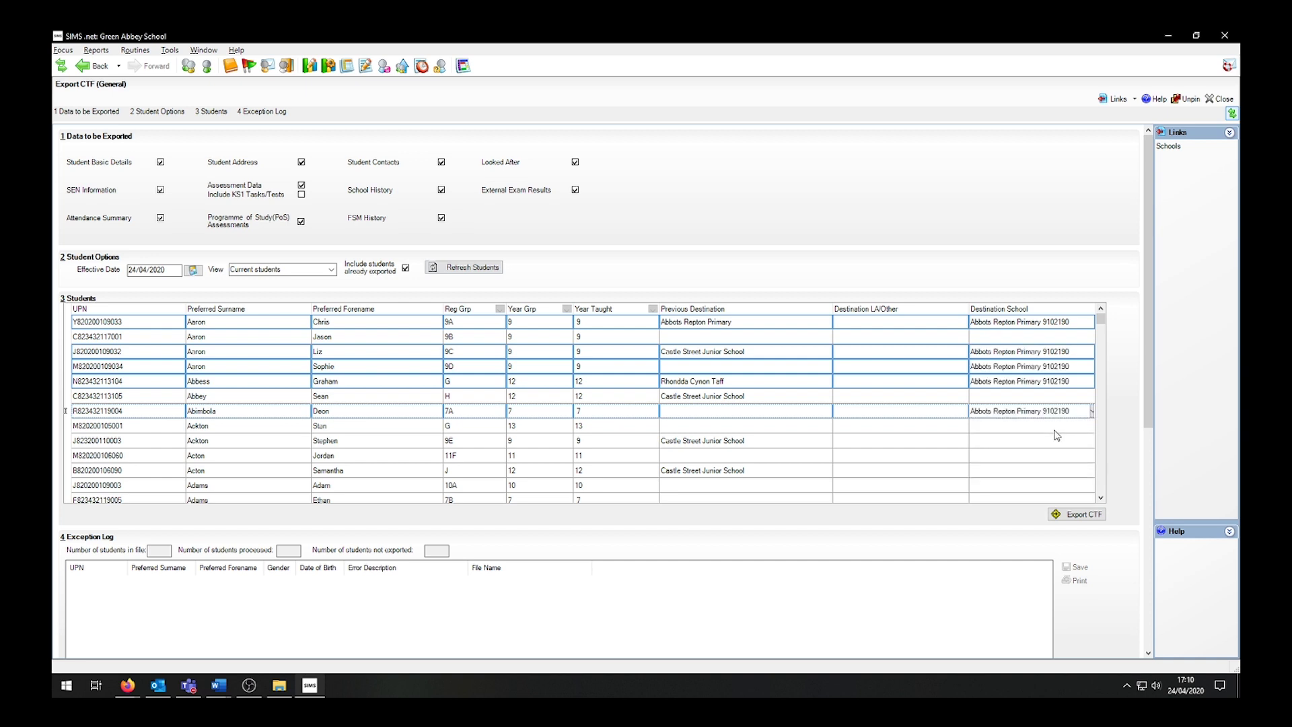
Export CTF file 8234321_CTF_9102190_003.xml for the five students, accepting the address warning
click(1075, 516)
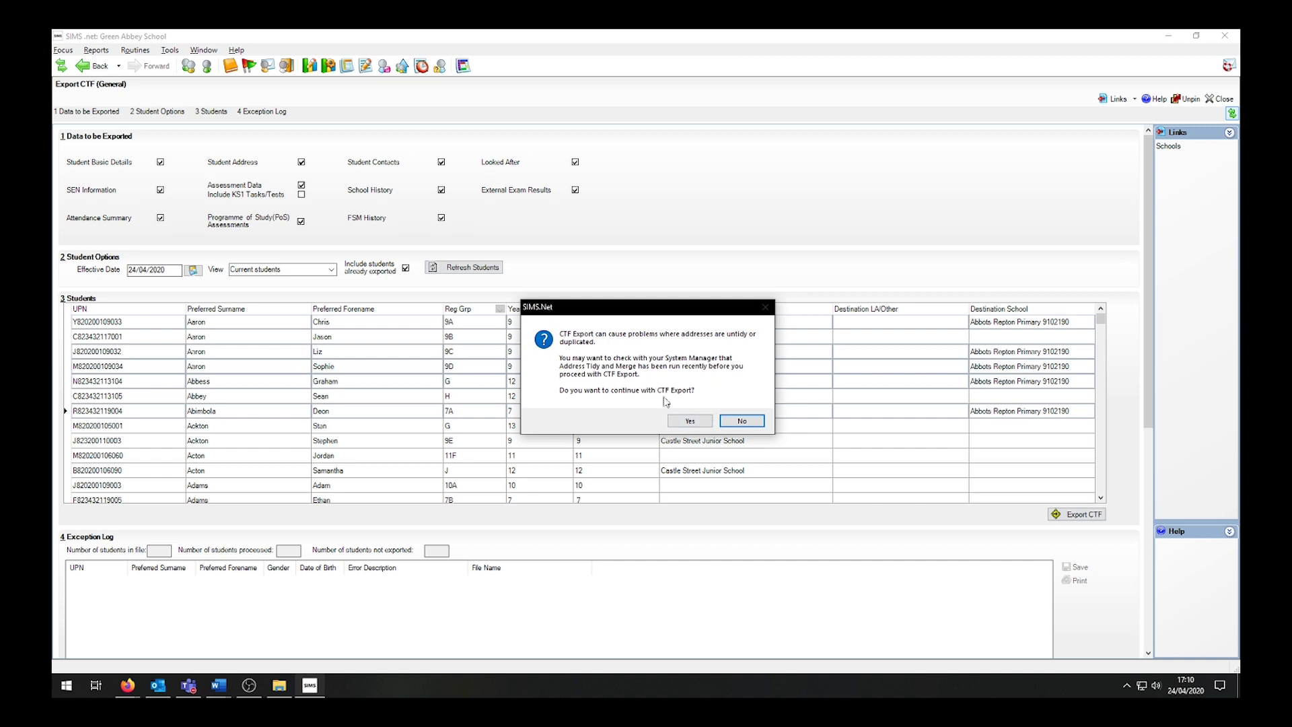
click(689, 421)
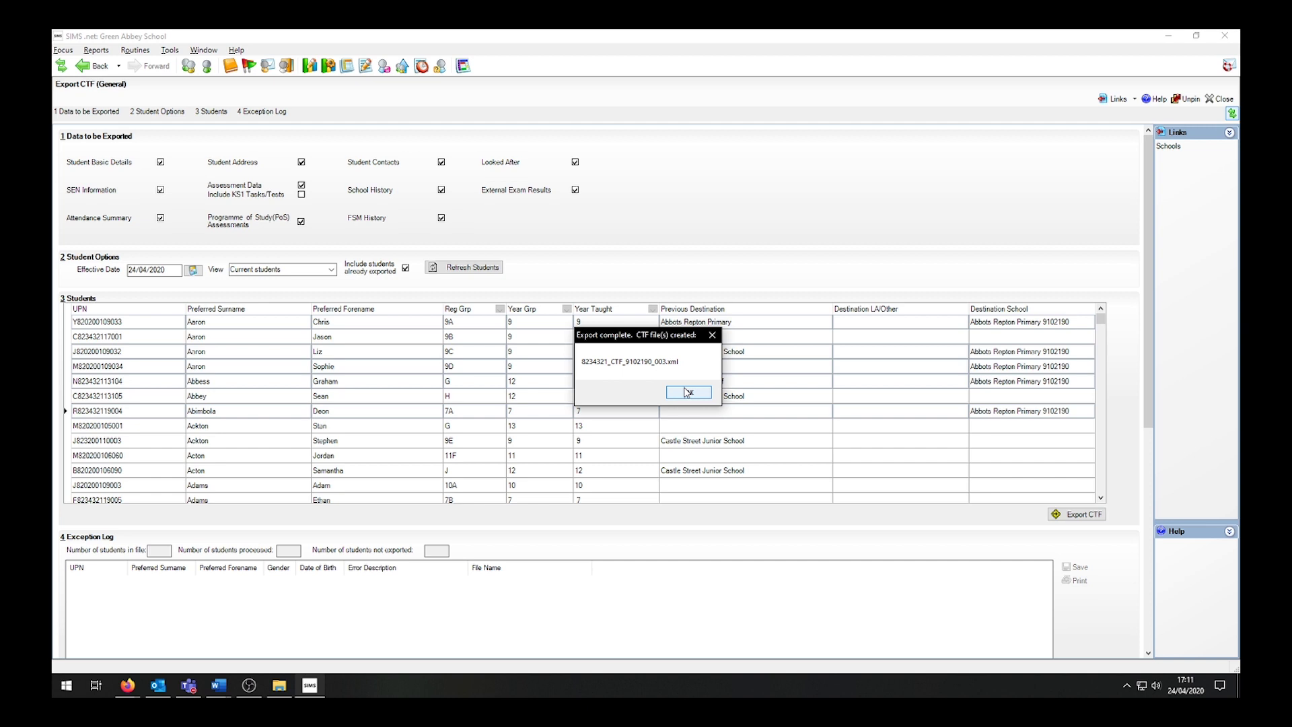
click(687, 392)
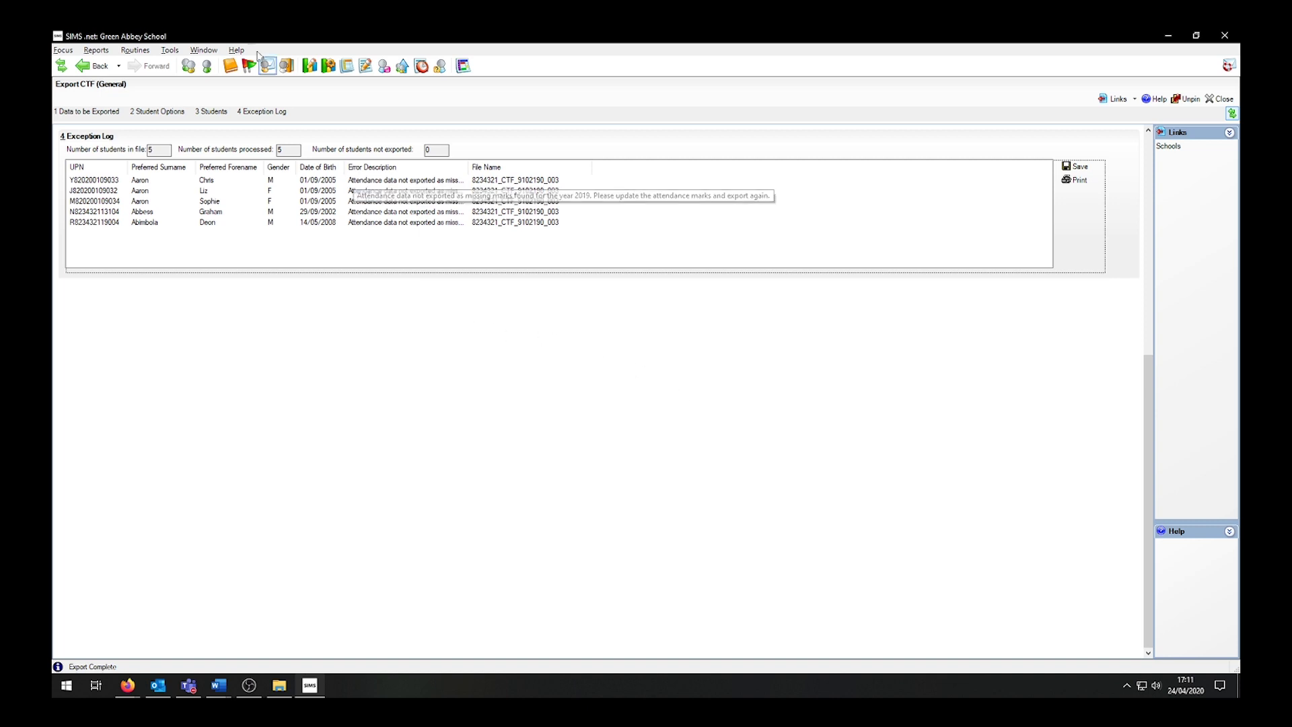
click(169, 50)
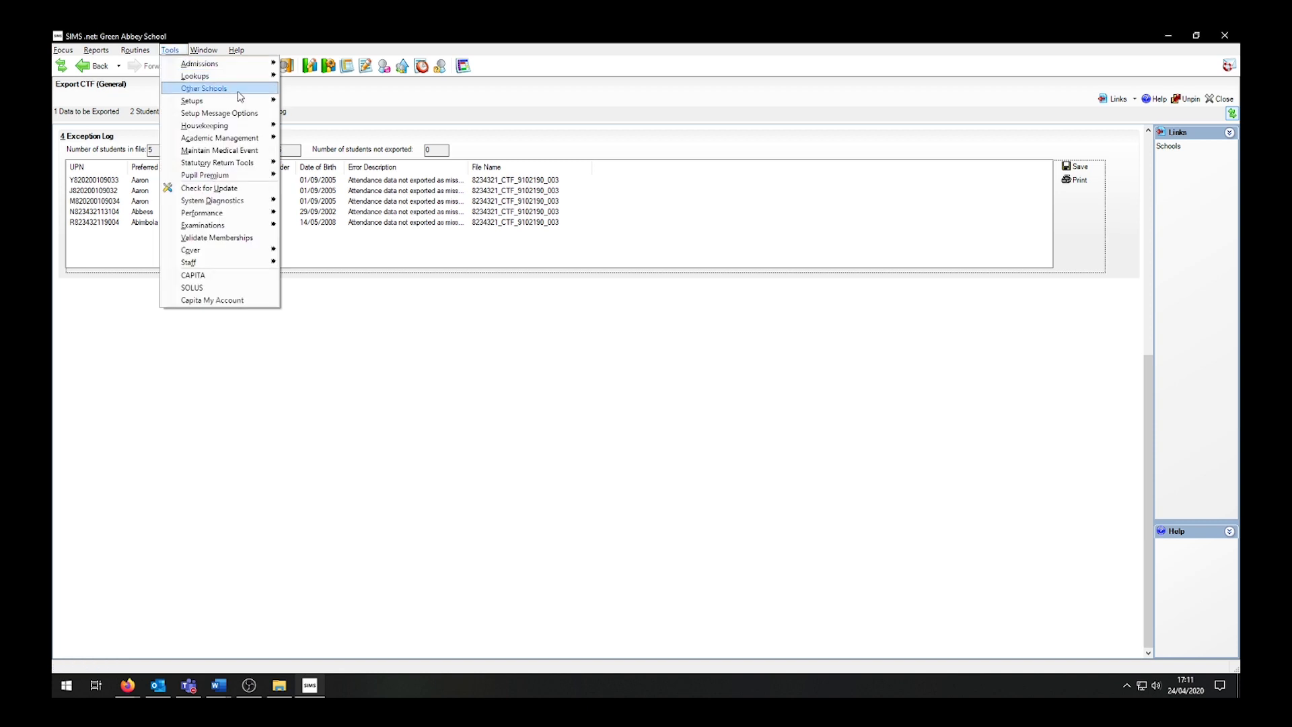
Create a blank new school record from Tools > Other Schools
click(240, 93)
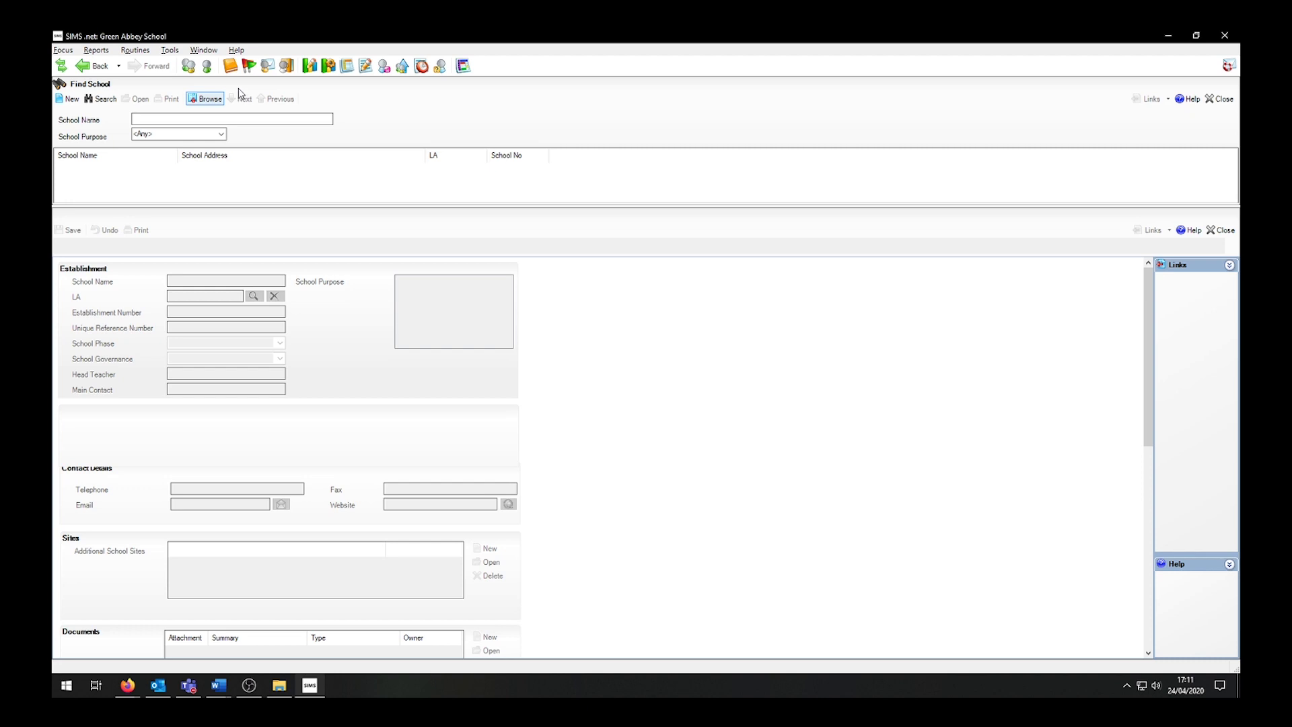
click(72, 98)
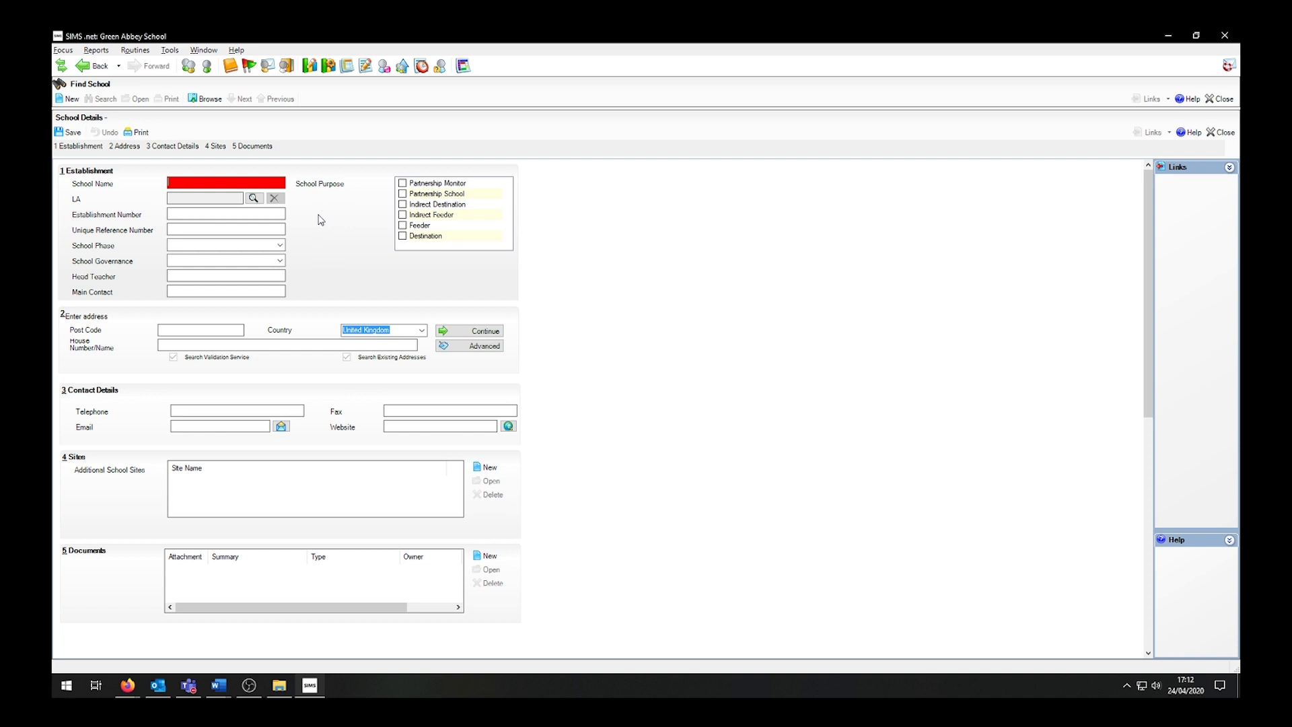
mouse_move(123, 684)
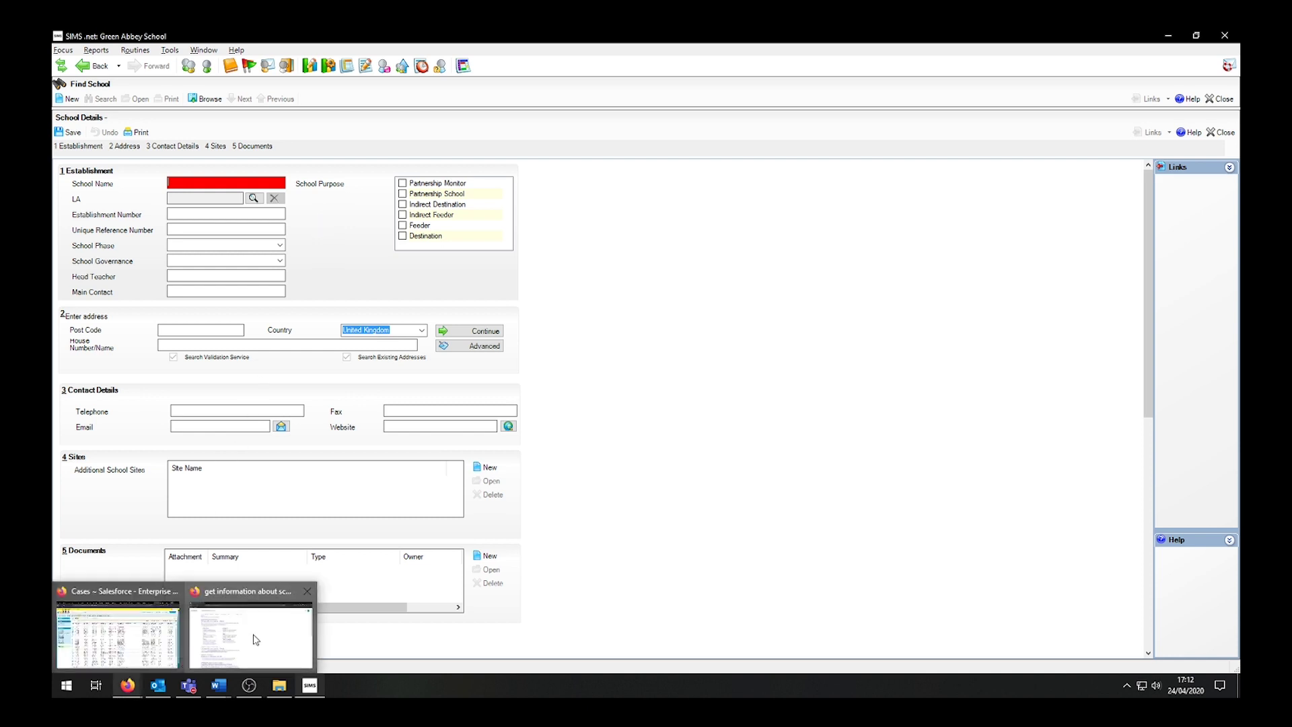
click(256, 639)
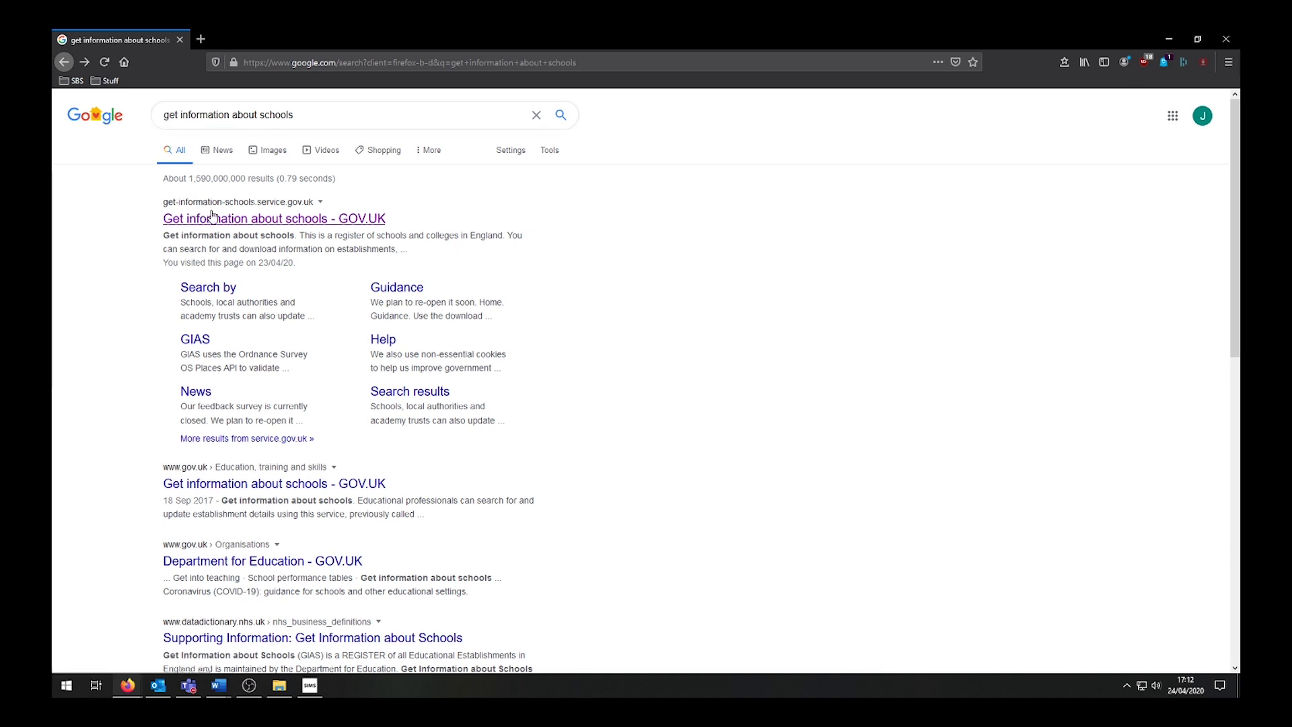
click(309, 685)
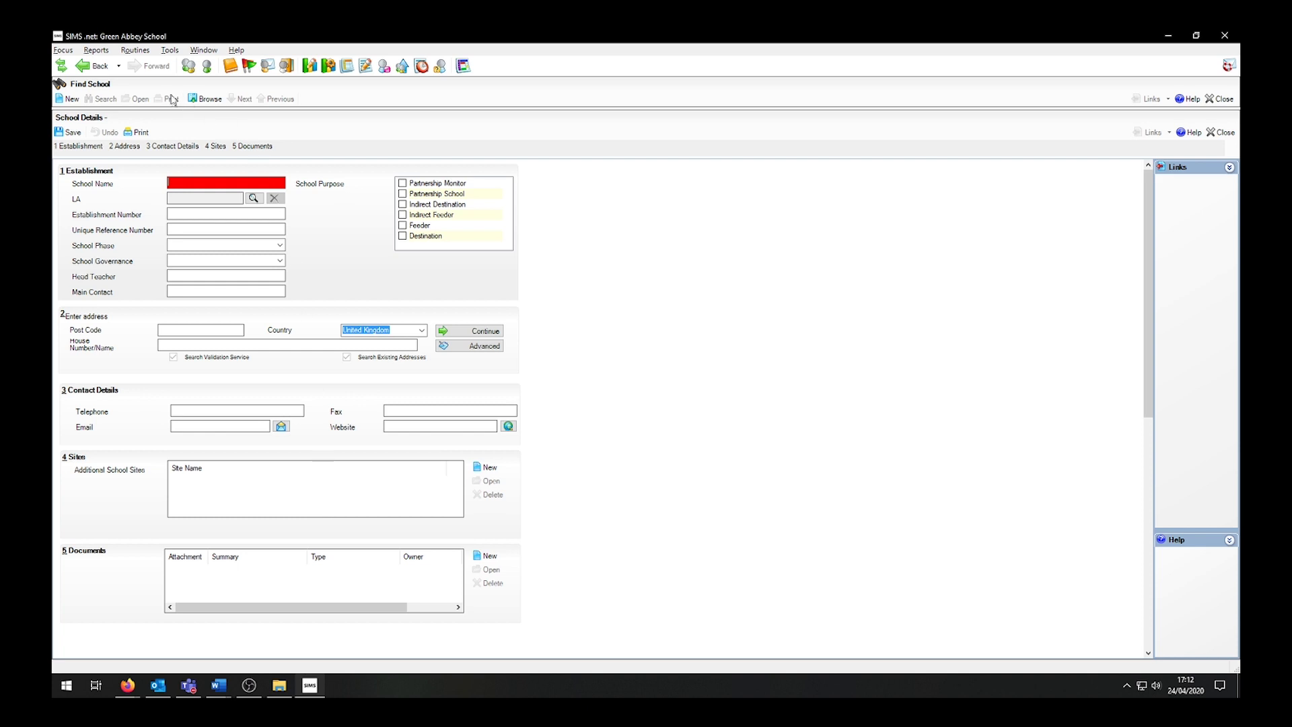
Show the CTF defaults: import F:\SIMS\CTF\CTF In, export F:\SIMS\CTF\CTF Out
click(174, 53)
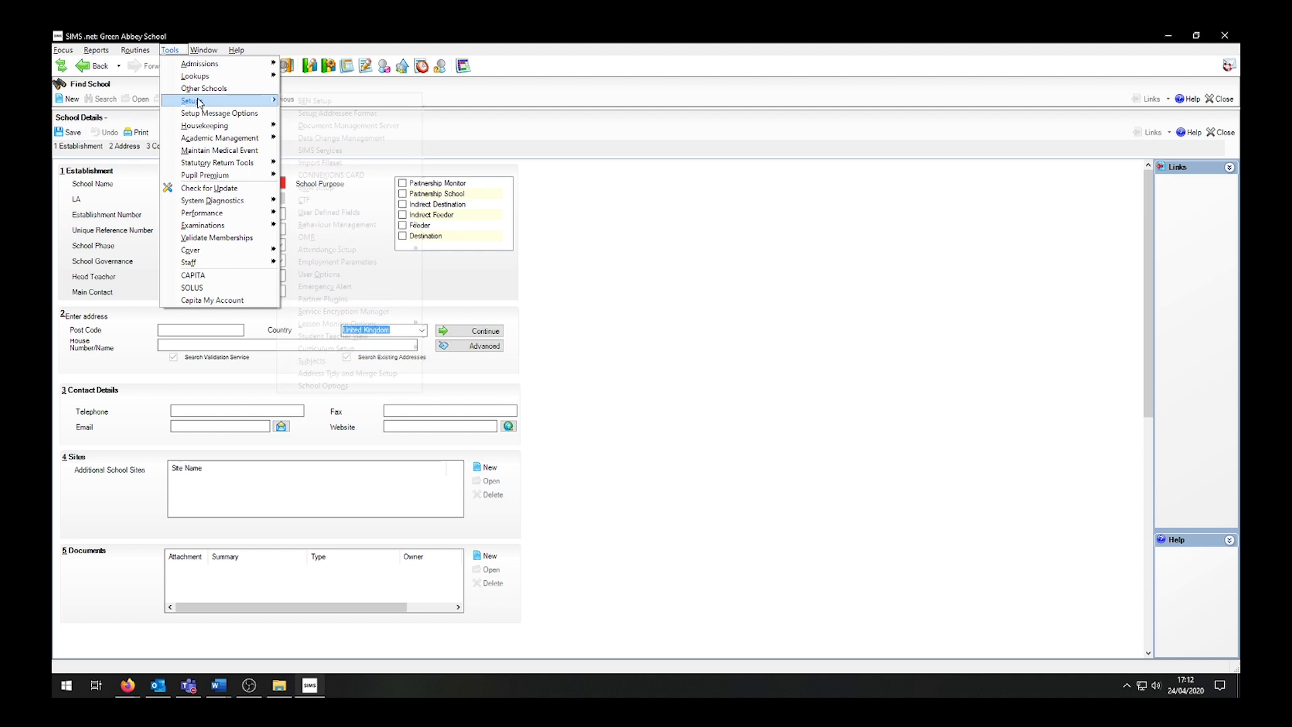
mouse_move(199, 103)
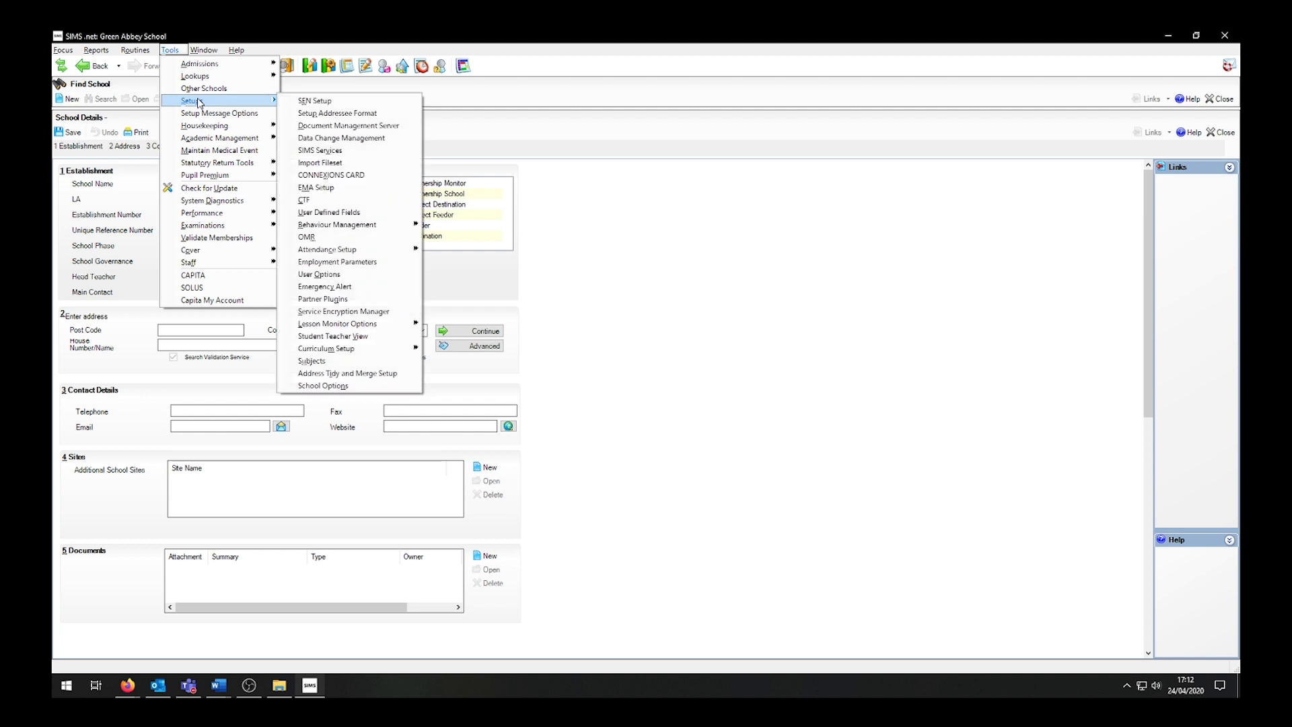
click(334, 201)
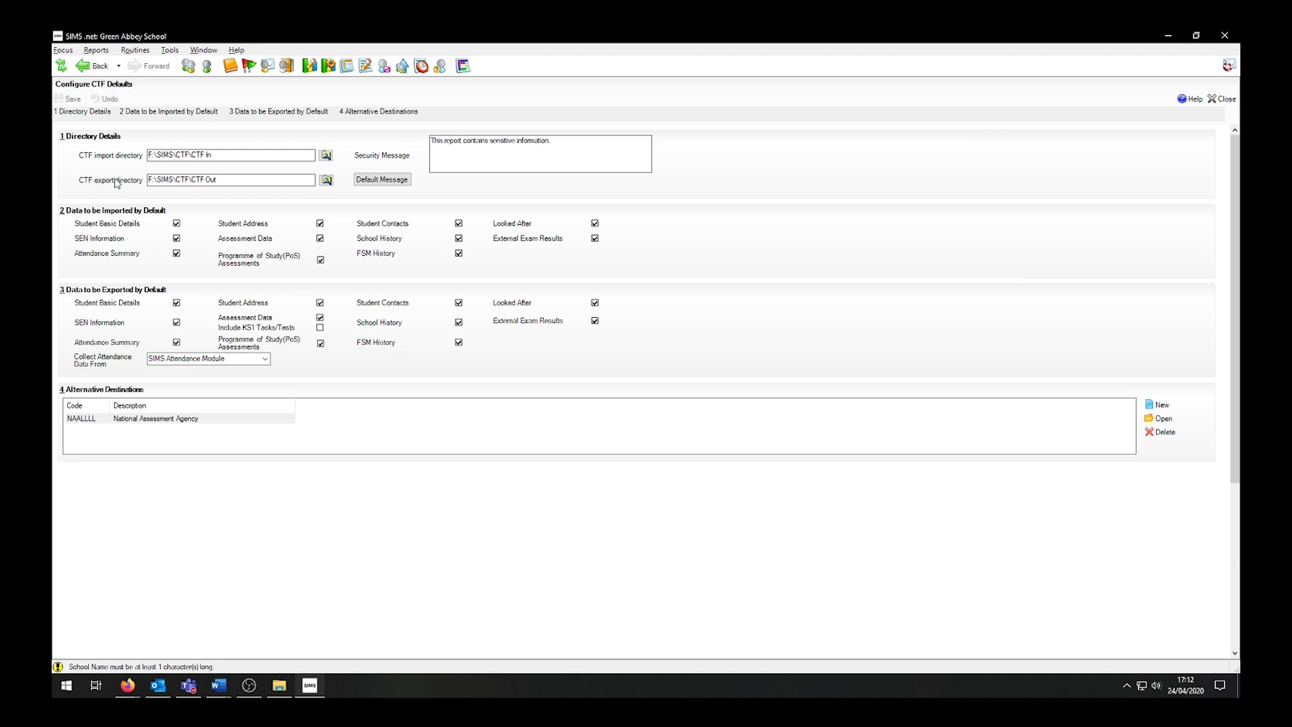